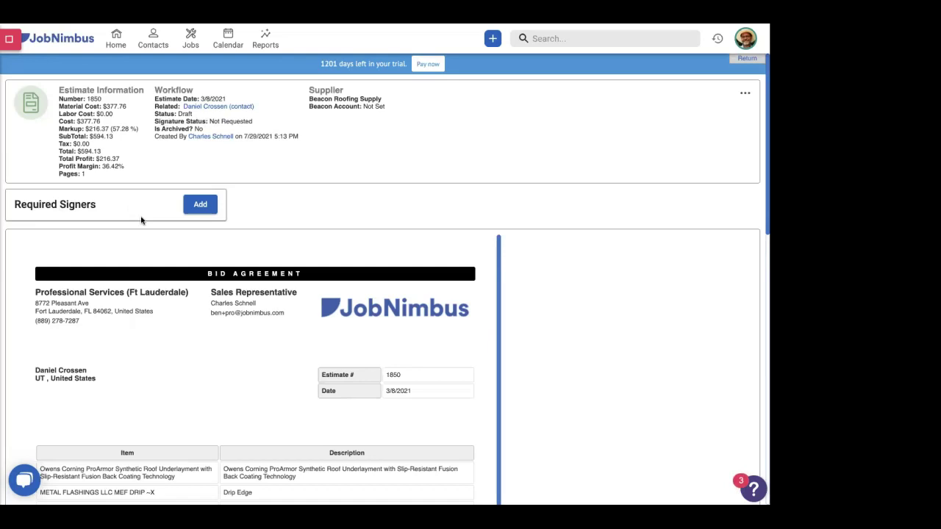
- Make only the primary contact a required signer for estimate 1850, leaving the sales rep unticked
left_click(200, 205)
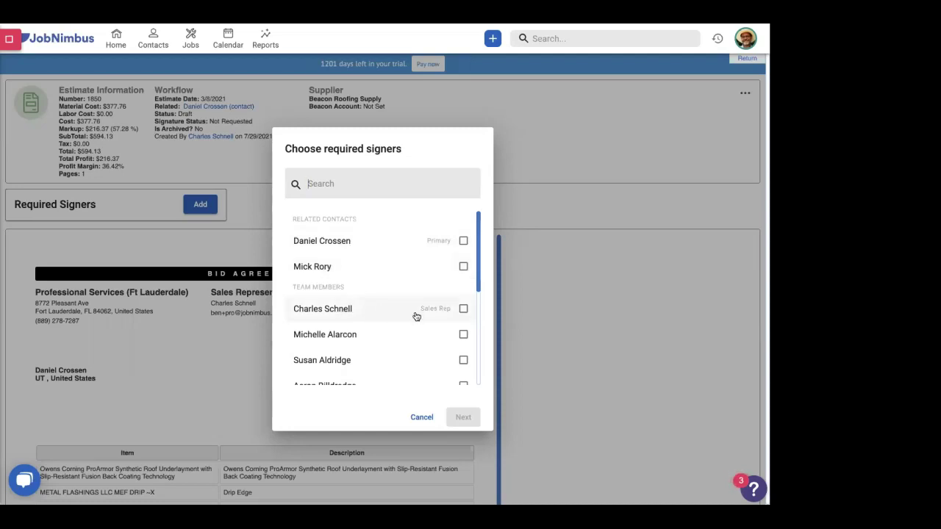
scroll(414, 316, "down", 5)
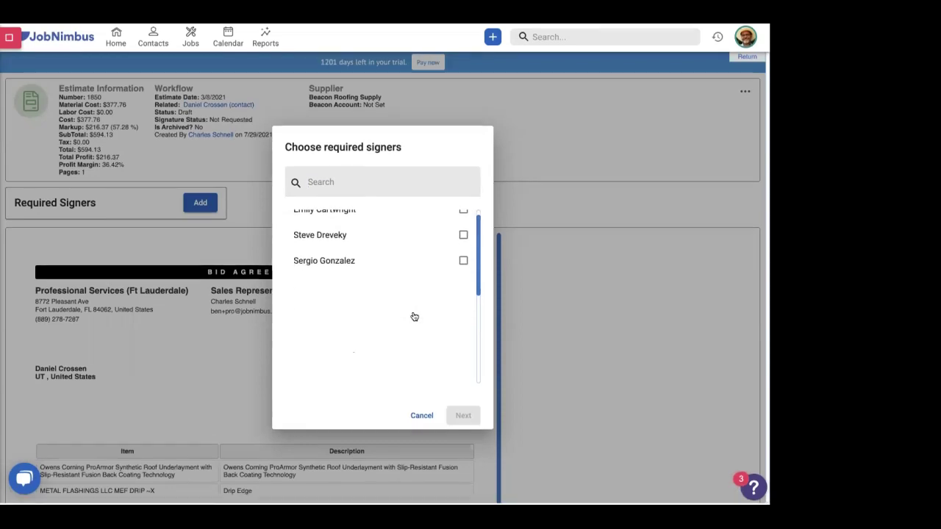
scroll(414, 317, "up", 4)
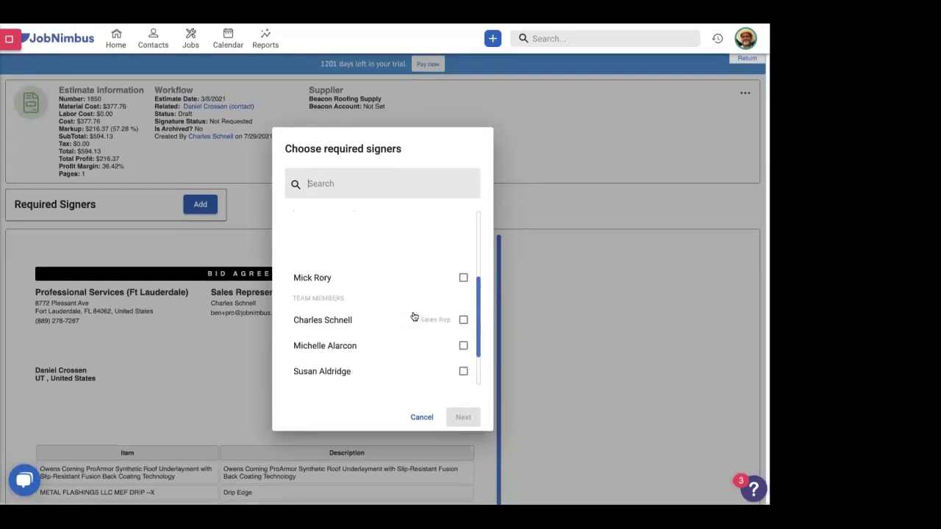
scroll(414, 316, "up", 1)
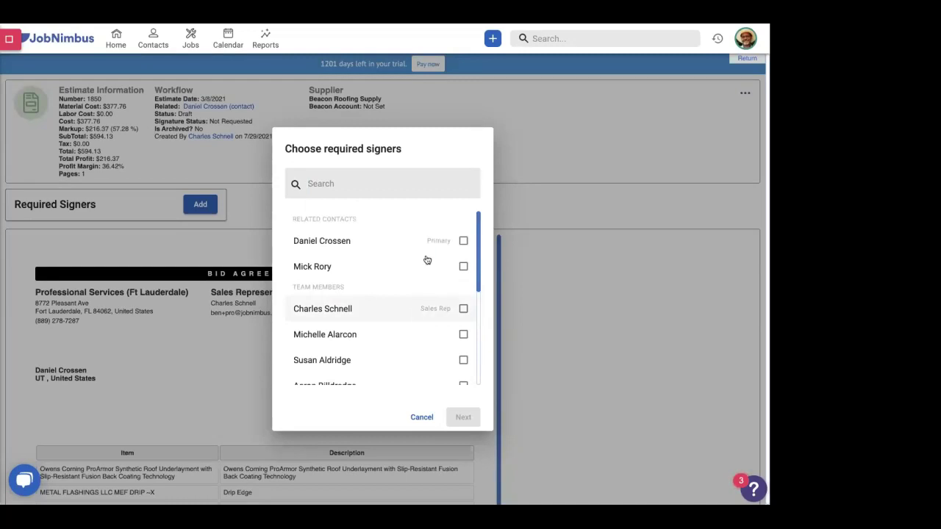
left_click(464, 310)
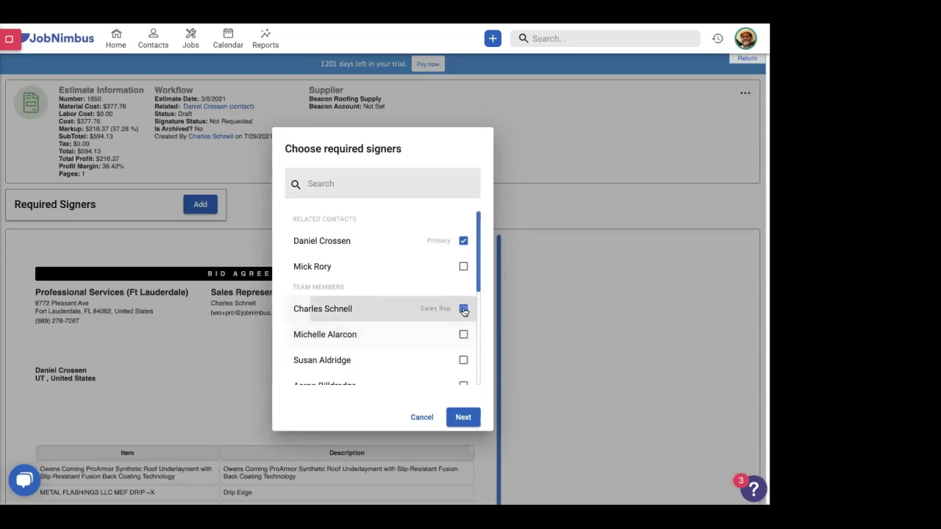
left_click(464, 310)
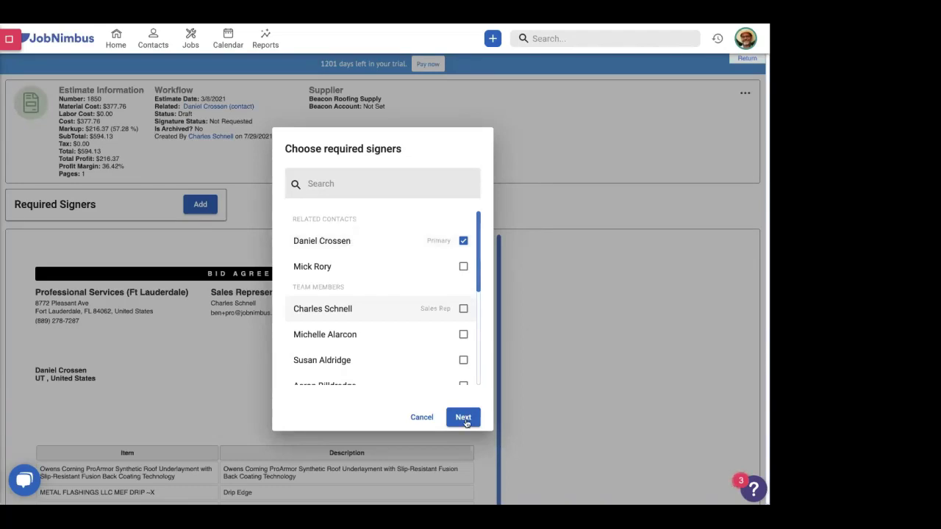
- Confirm and send the estimate 1850 signature request to the primary contact
left_click(463, 417)
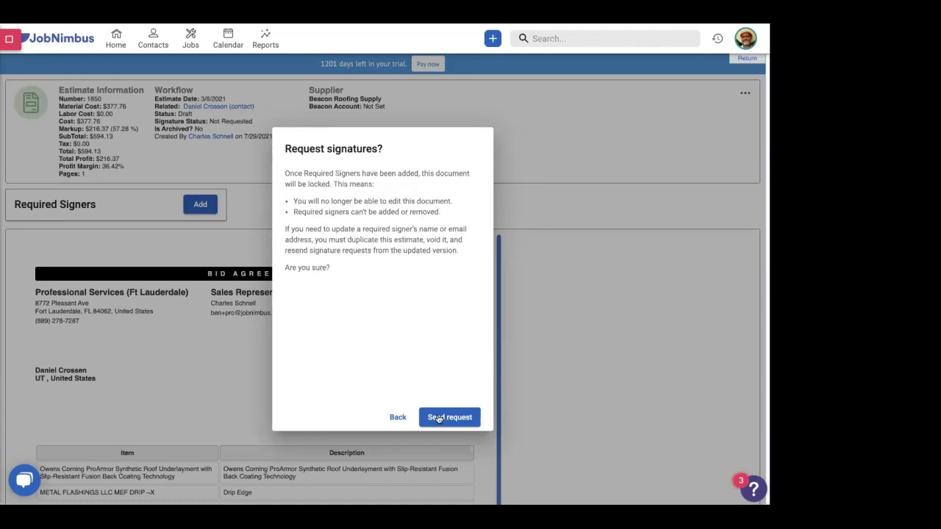
left_click(438, 417)
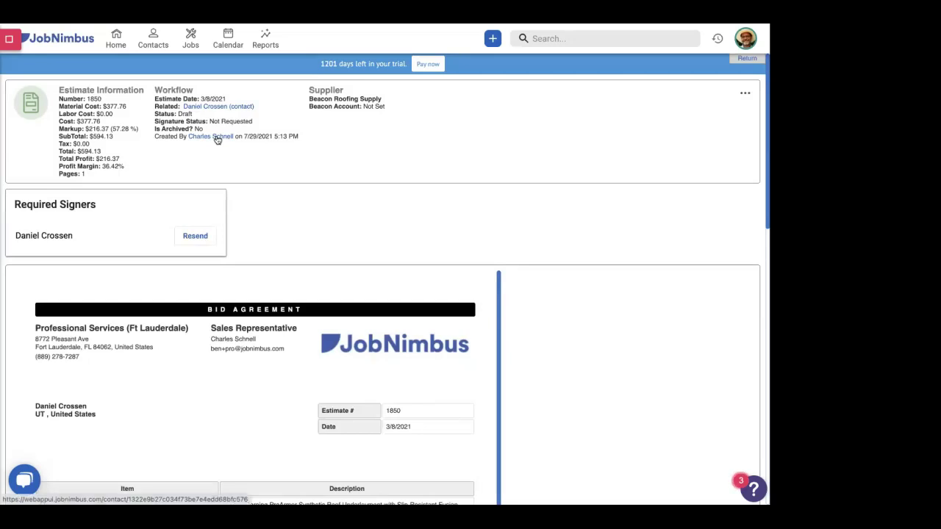
- Leave the estimate by opening the record linked under Created By
left_click(218, 139)
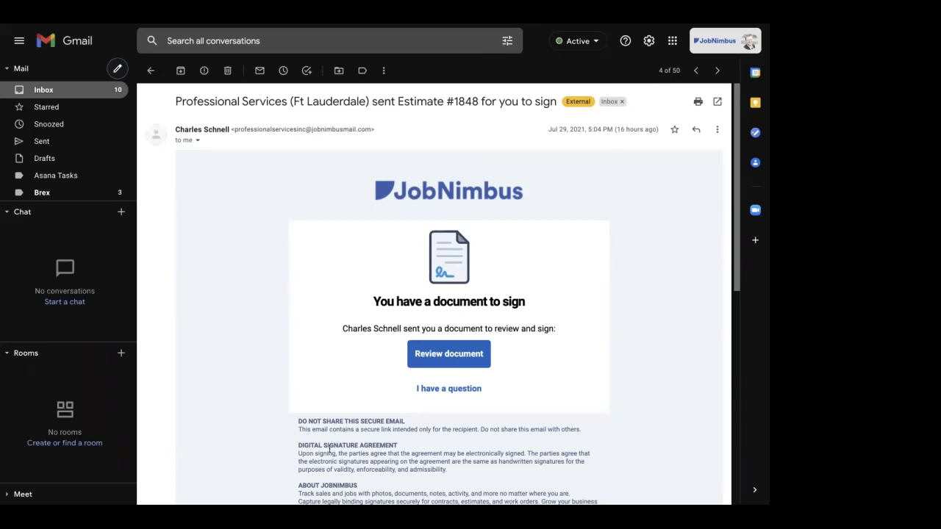
- Scroll through the Estimate #1848 bid agreement on the Review Document page
scroll(351, 446, "down", 1)
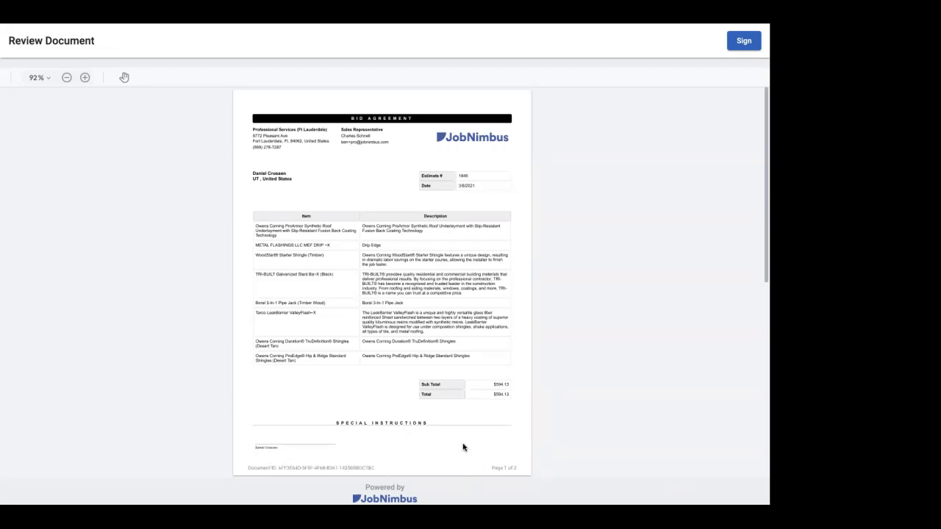
- Sign the bid agreement with the signer's name as shown, then zoom in to verify the signature
left_click(742, 44)
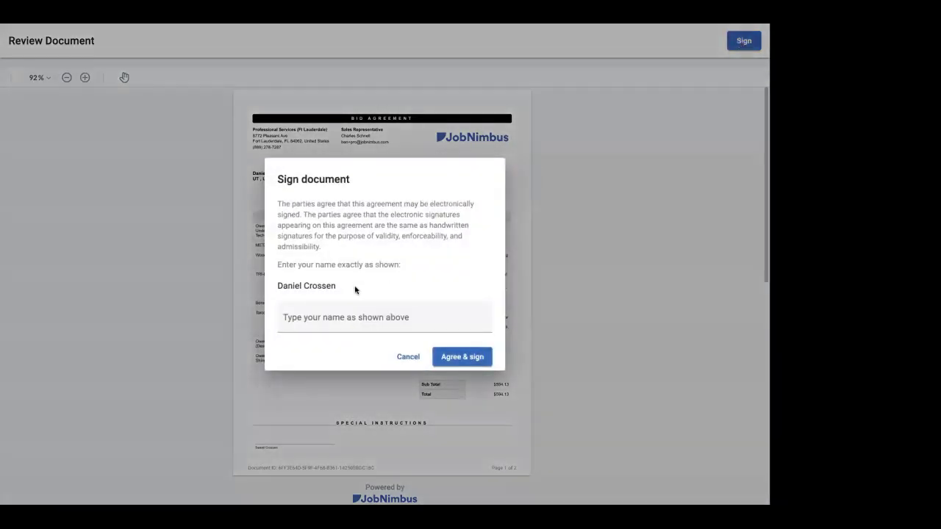
left_click(308, 316)
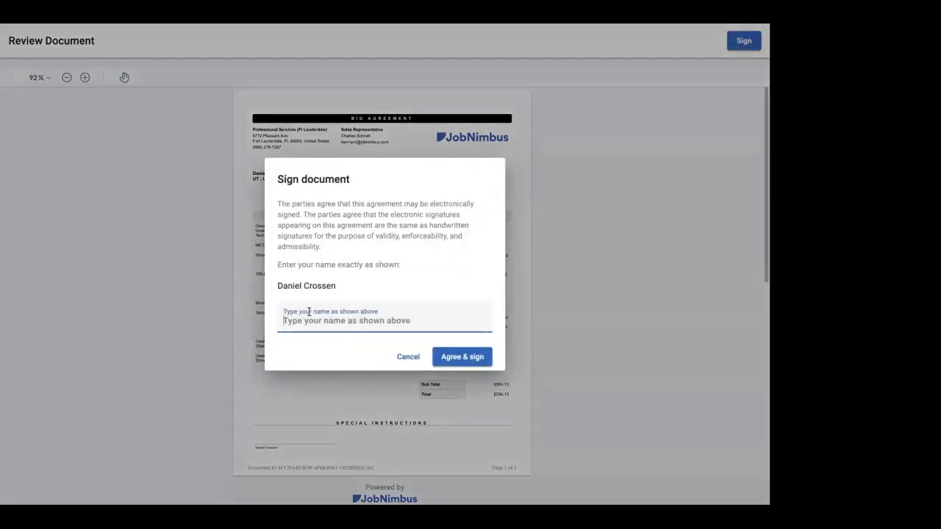
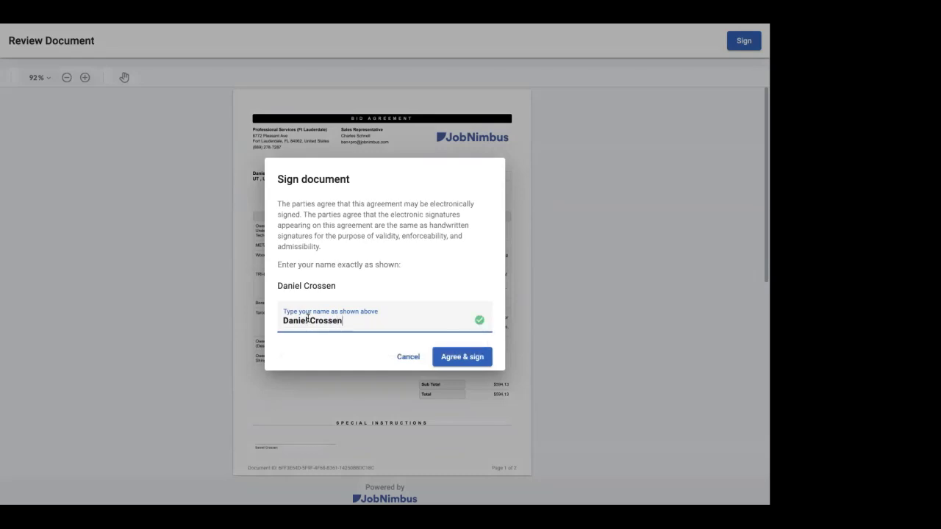
left_click(466, 357)
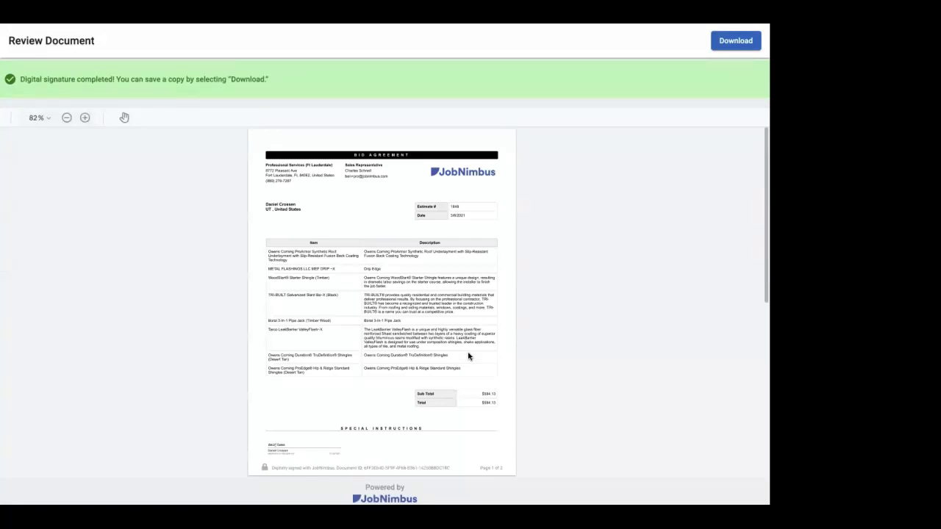
left_click(85, 118)
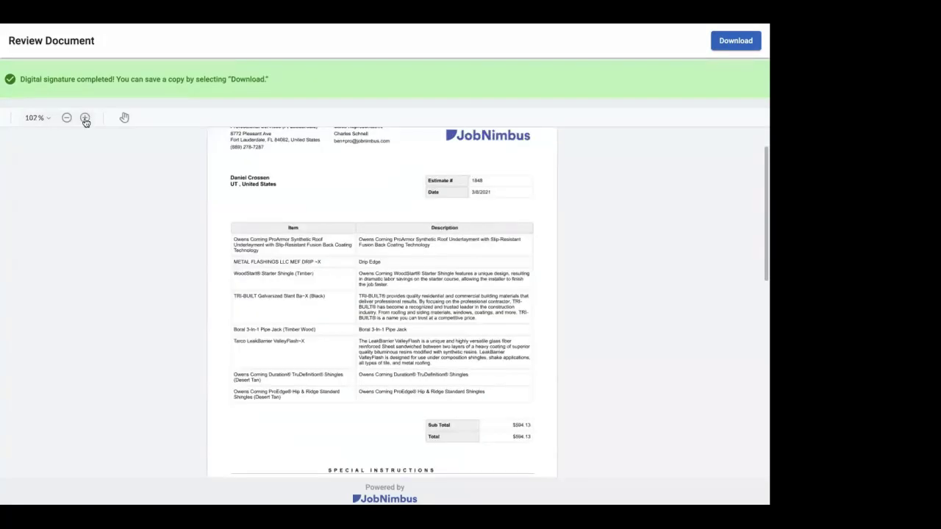
left_click(85, 119)
scroll(294, 253, "down", 3)
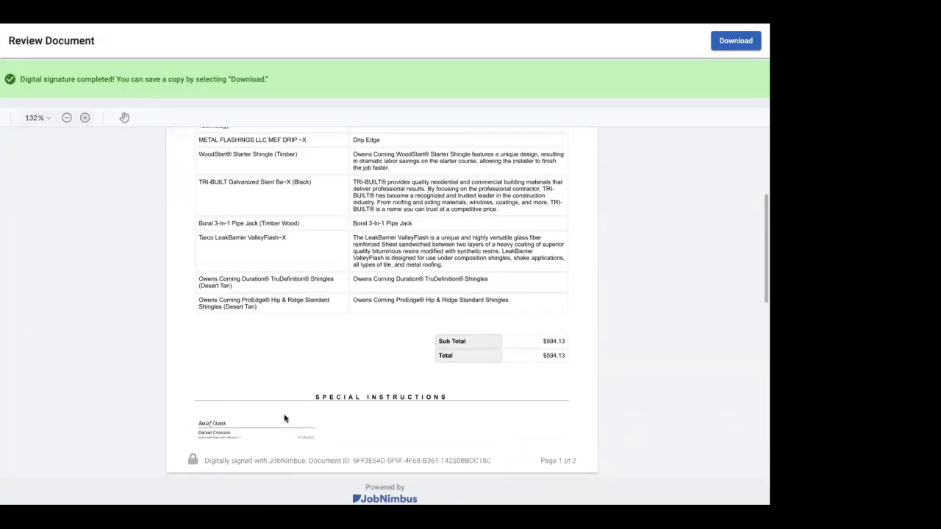
scroll(289, 400, "down", 1)
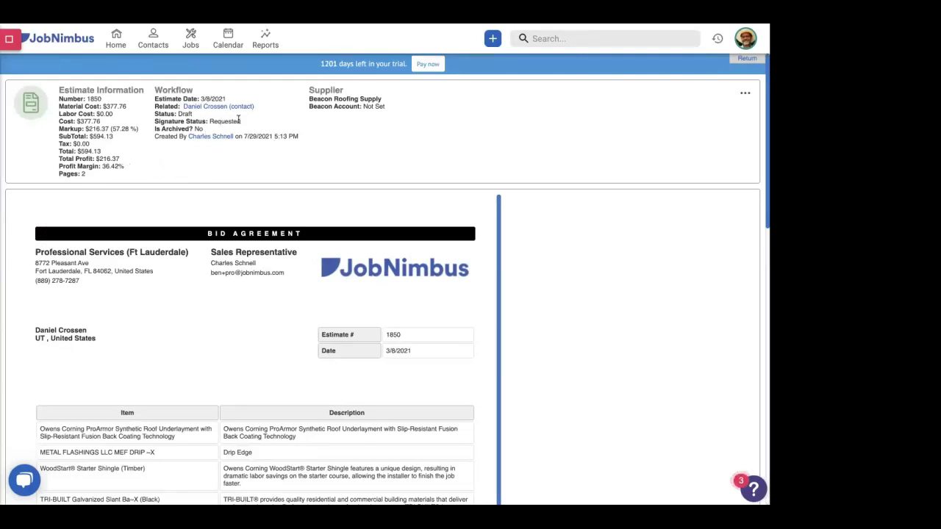
- Reload estimate 1850 to show its updated signers
left_click(215, 121)
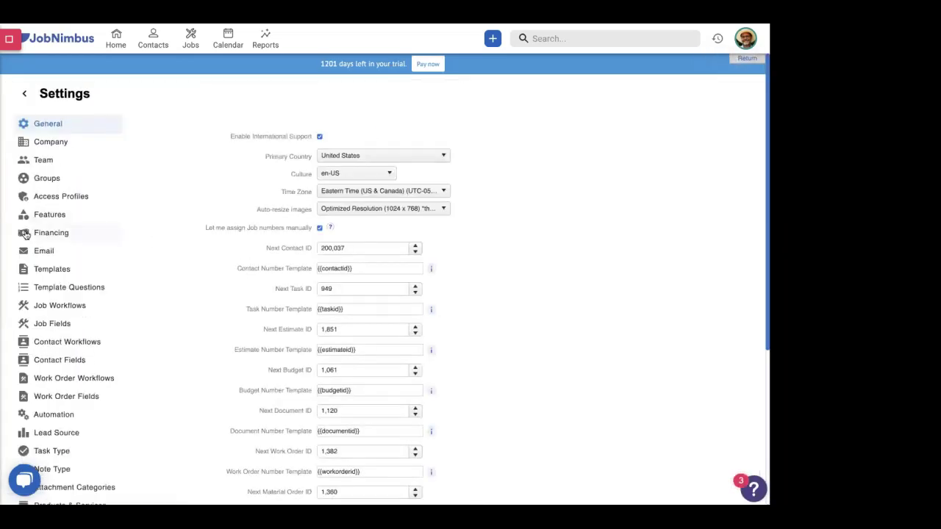
- Open the Contract - Signature document template for editing from the Settings template list
left_click(52, 270)
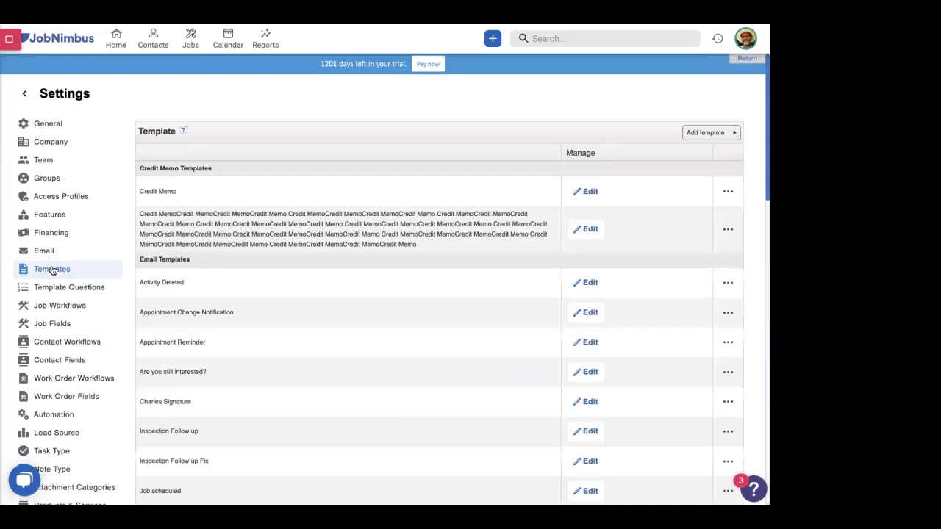
scroll(52, 271, "down", 5)
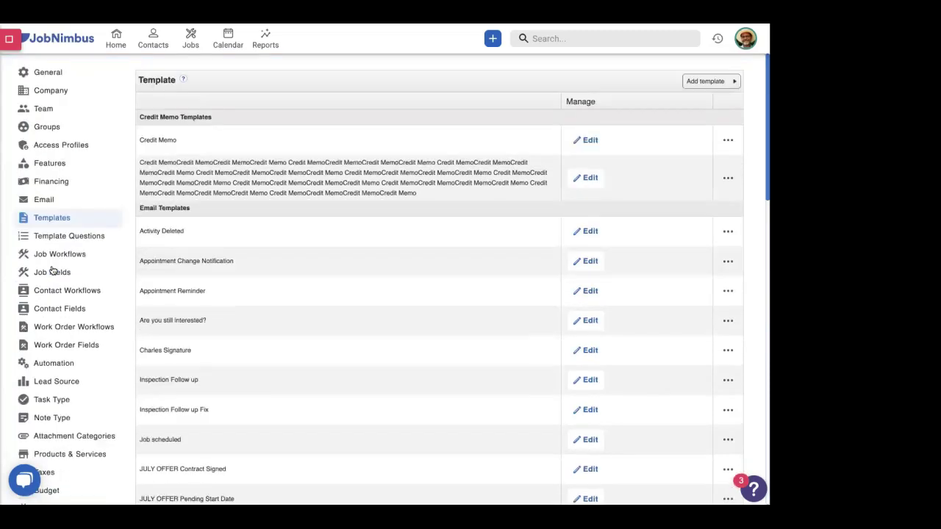
scroll(52, 271, "down", 5)
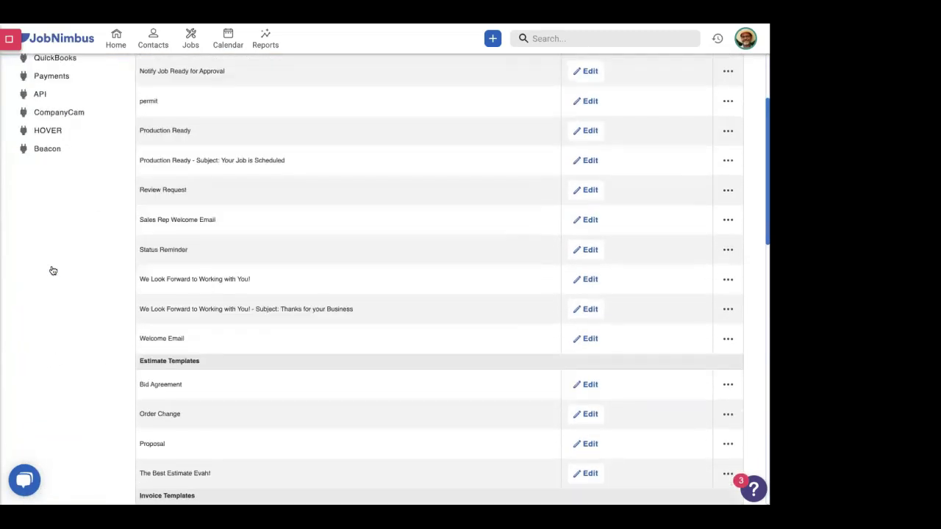
scroll(53, 270, "down", 3)
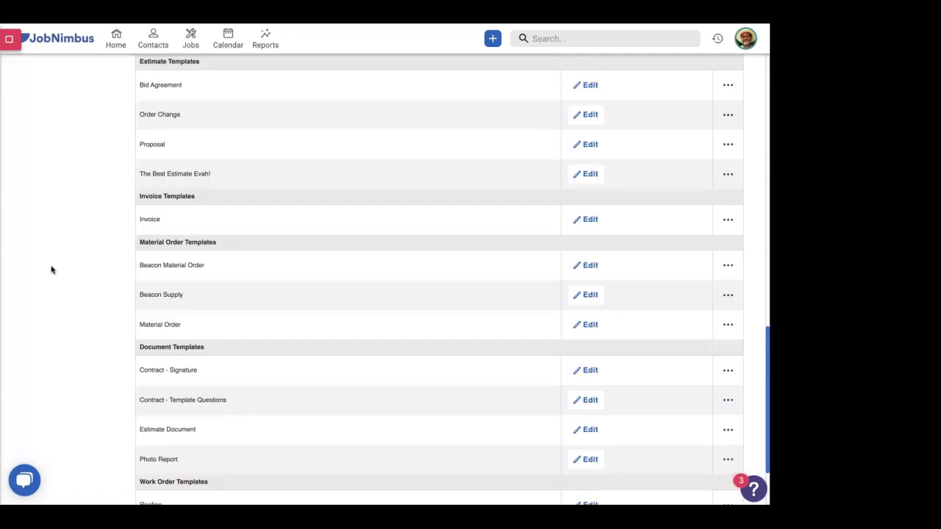
left_click(589, 371)
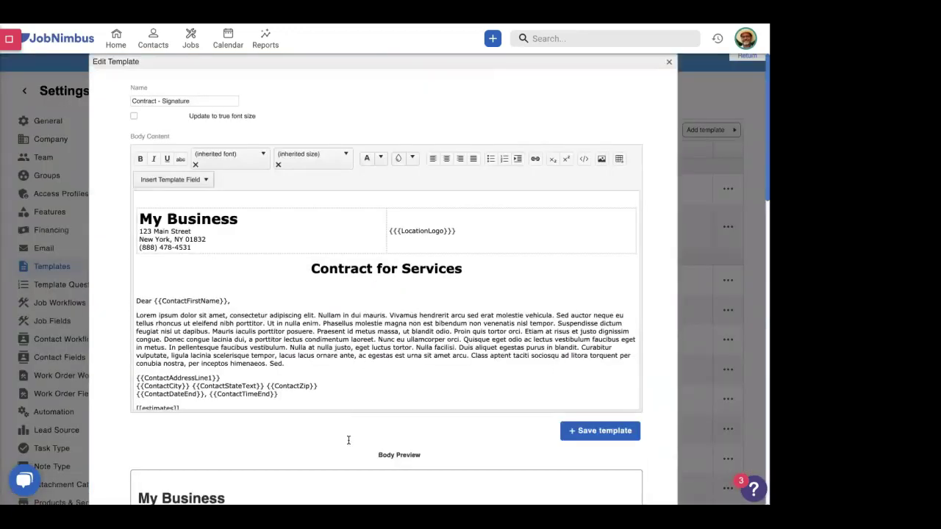
- Replace the [[signature]] placeholder above Terms and Conditions with a built-in Signature Area field
scroll(433, 439, "down", 5)
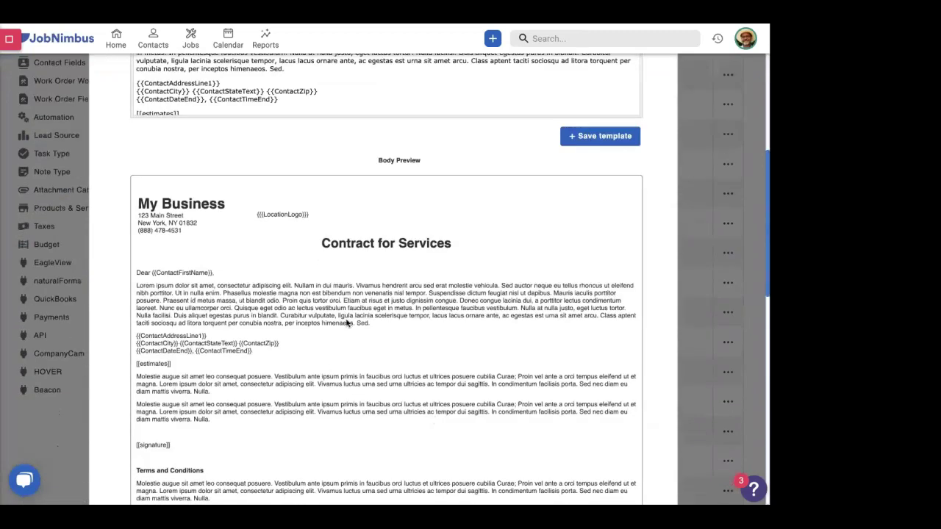
scroll(341, 327, "down", 2)
scroll(336, 333, "down", 2)
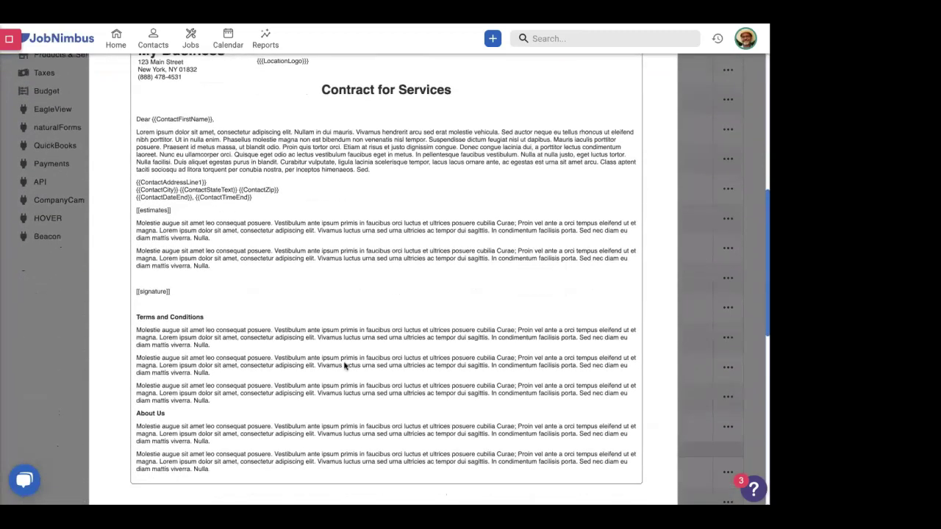
scroll(262, 329, "up", 10)
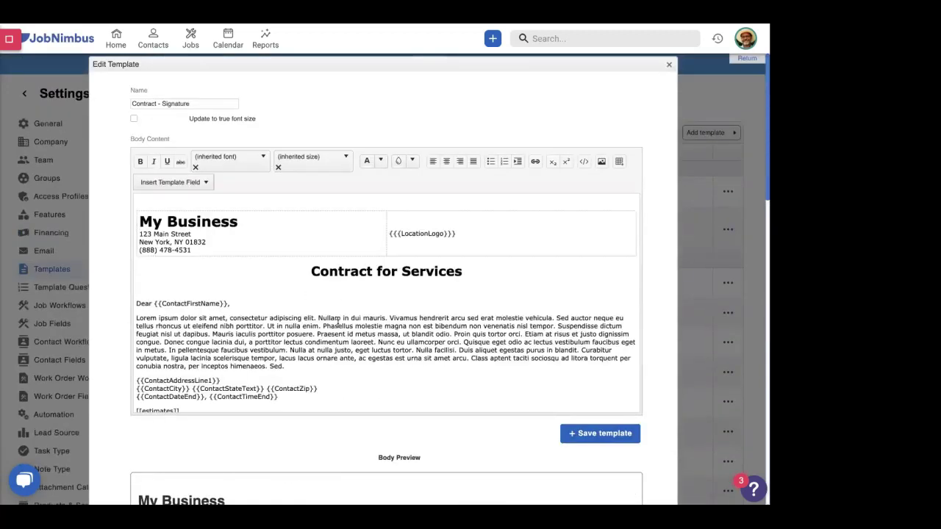
scroll(337, 324, "down", 3)
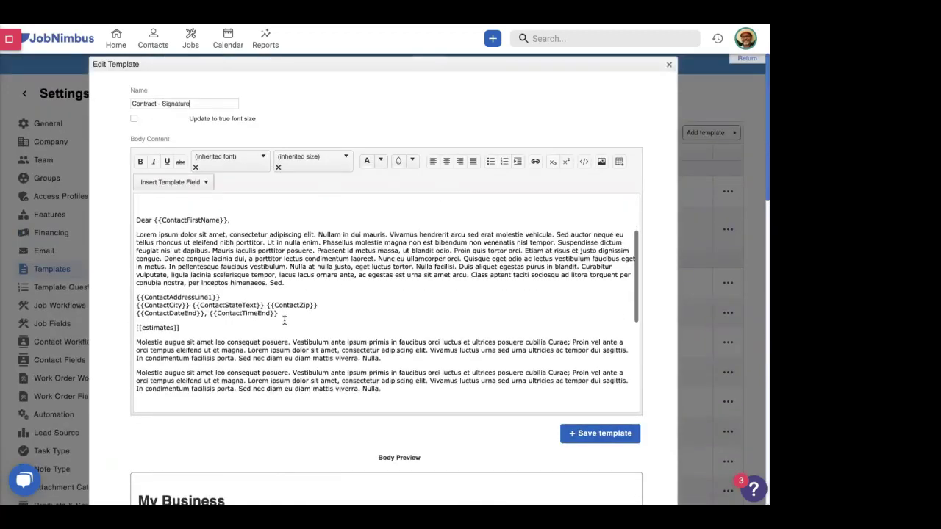
scroll(284, 321, "down", 4)
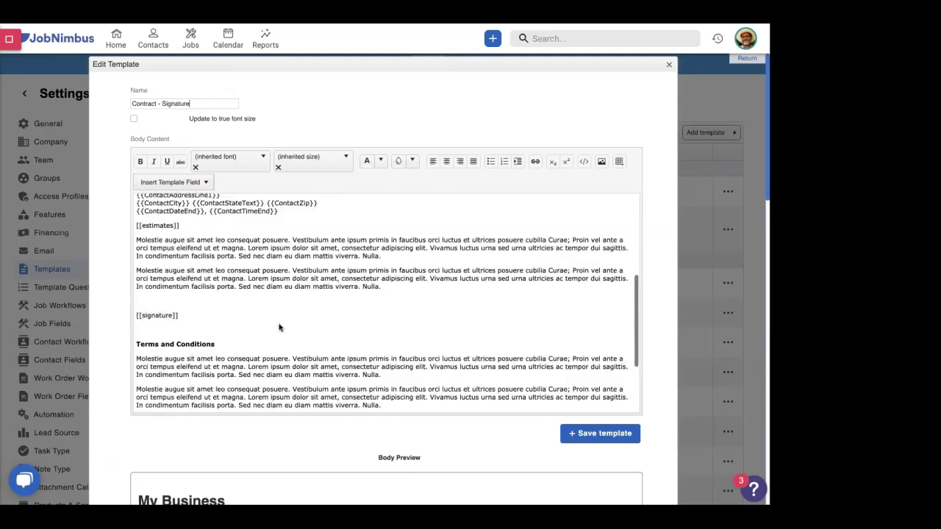
left_click_drag(179, 315, 136, 315)
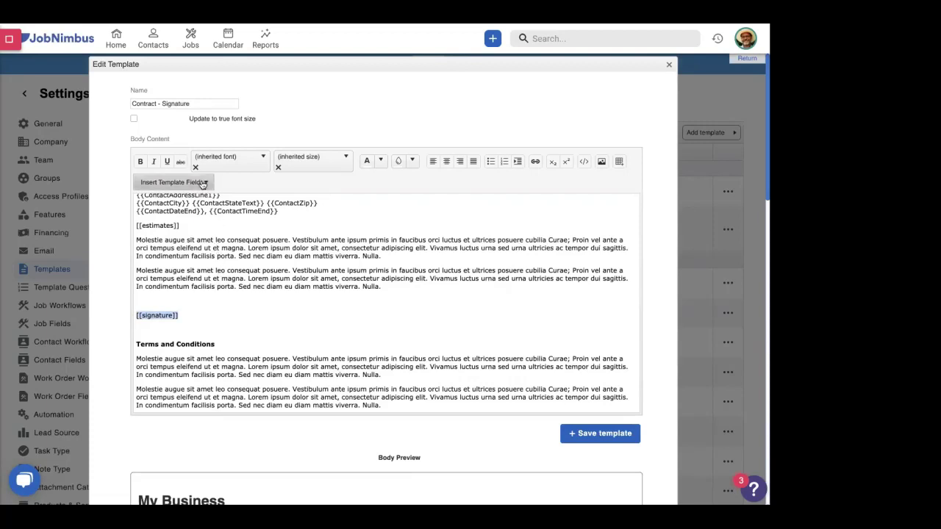
scroll(203, 184, "down", 1)
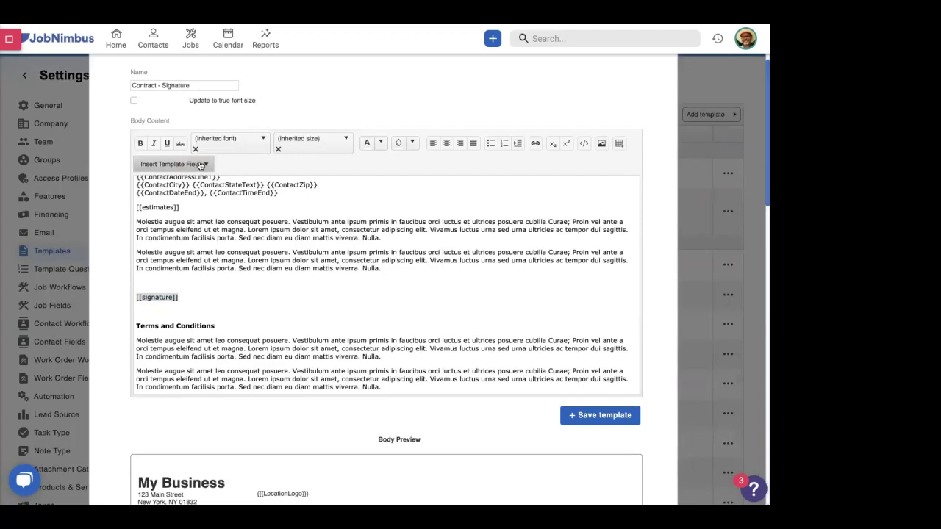
left_click(200, 165)
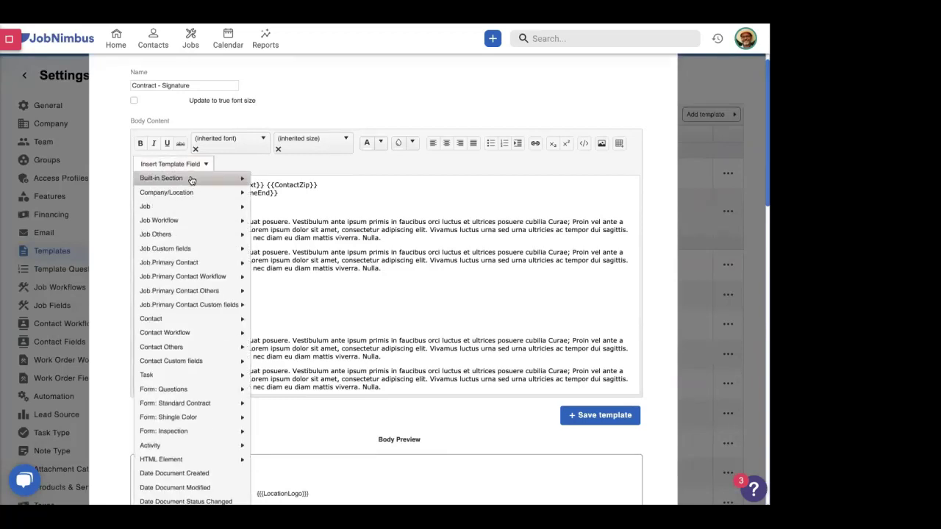
mouse_move(190, 179)
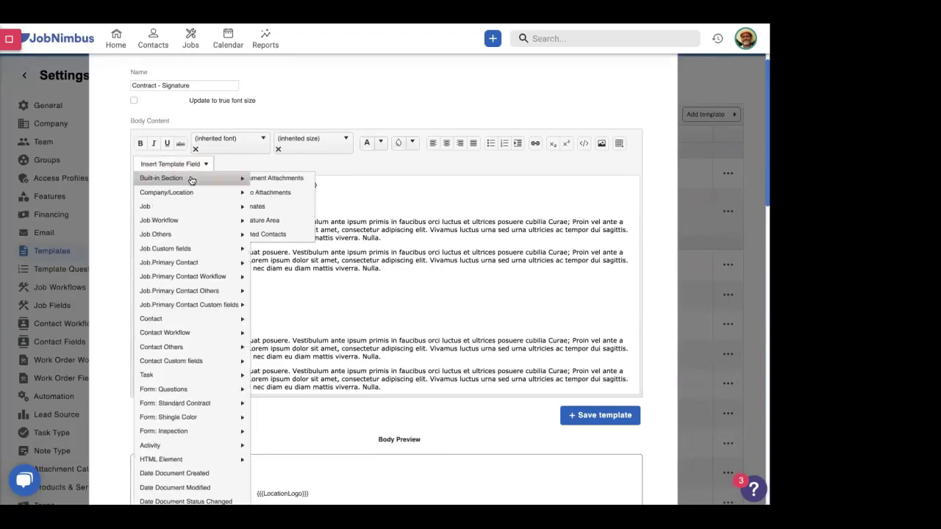
left_click(275, 223)
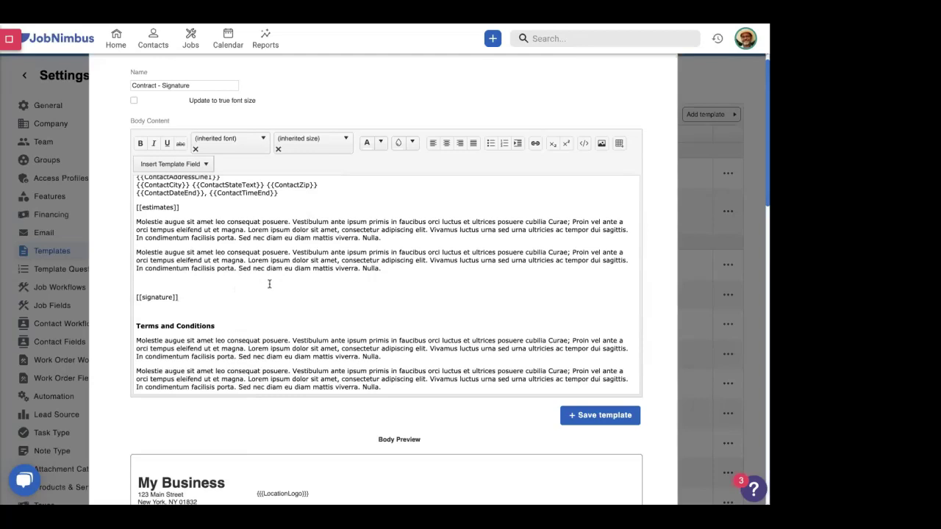
scroll(269, 285, "down", 3)
scroll(269, 285, "down", 1)
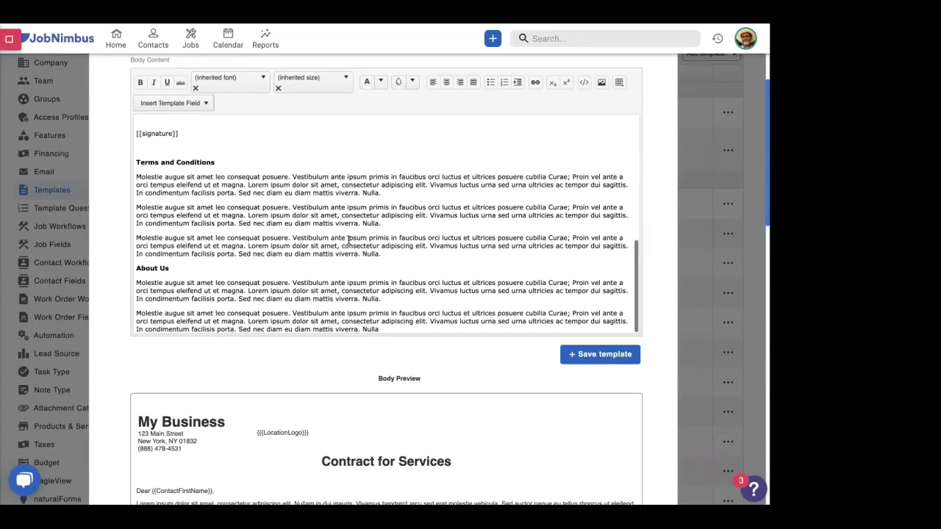
scroll(246, 233, "up", 1)
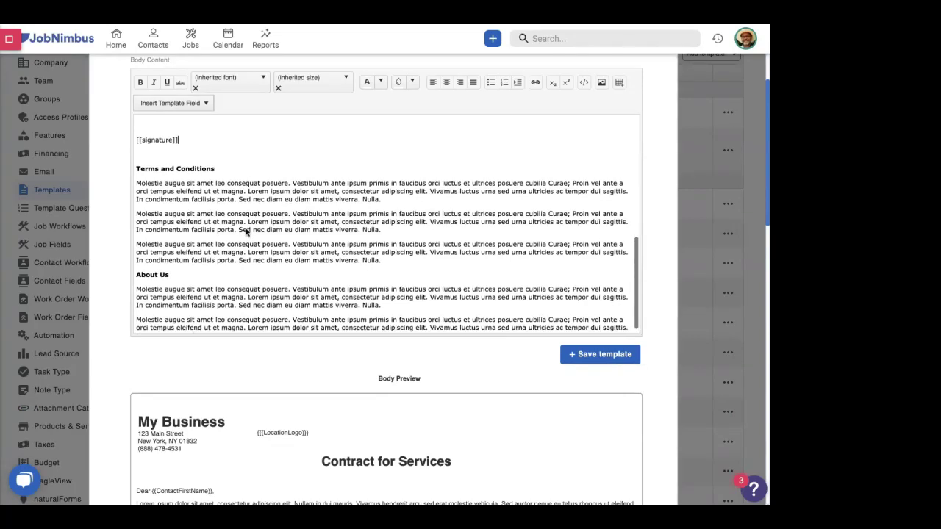
scroll(246, 232, "up", 3)
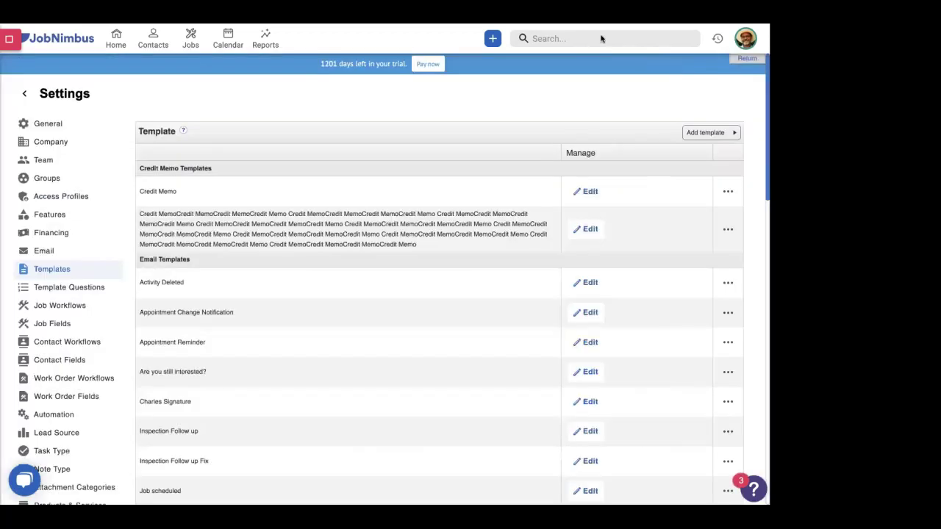
- Search for the customer by name and open their contact page, closing the actions menu unused
type("mick ror")
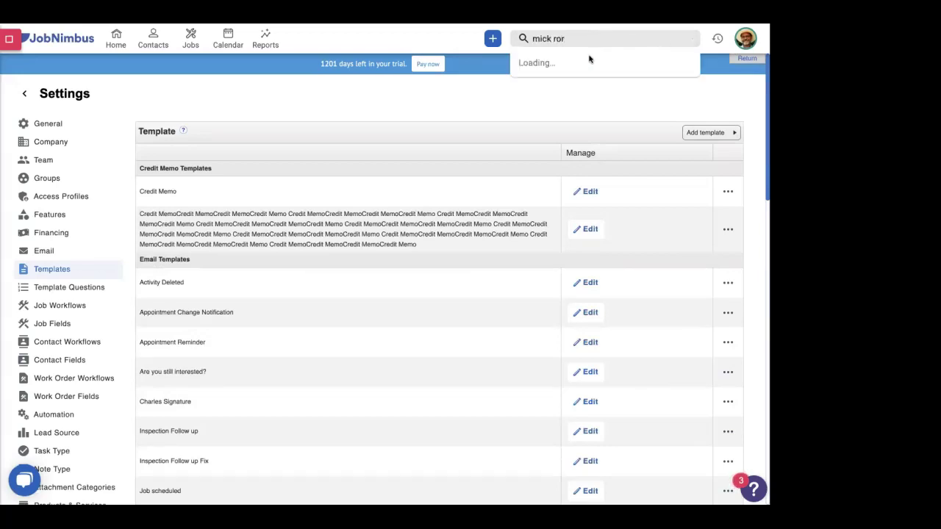
left_click(548, 68)
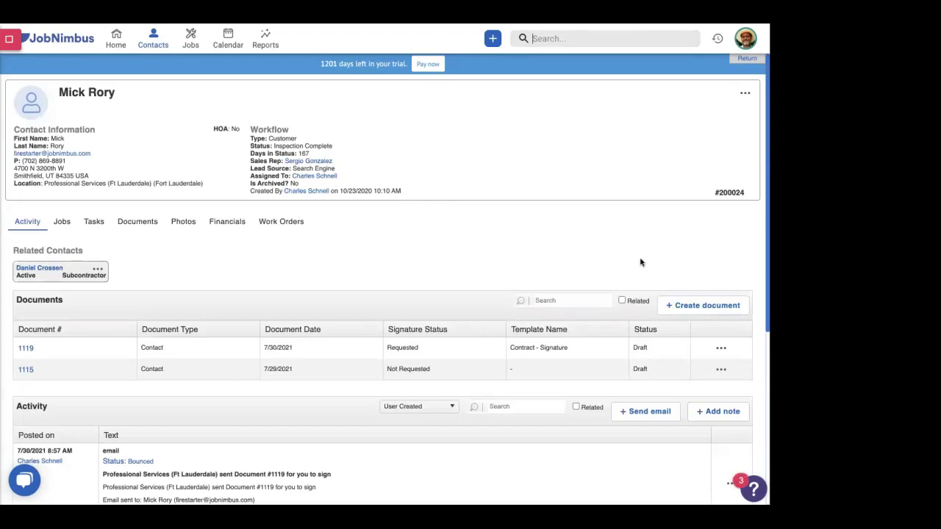
left_click(745, 95)
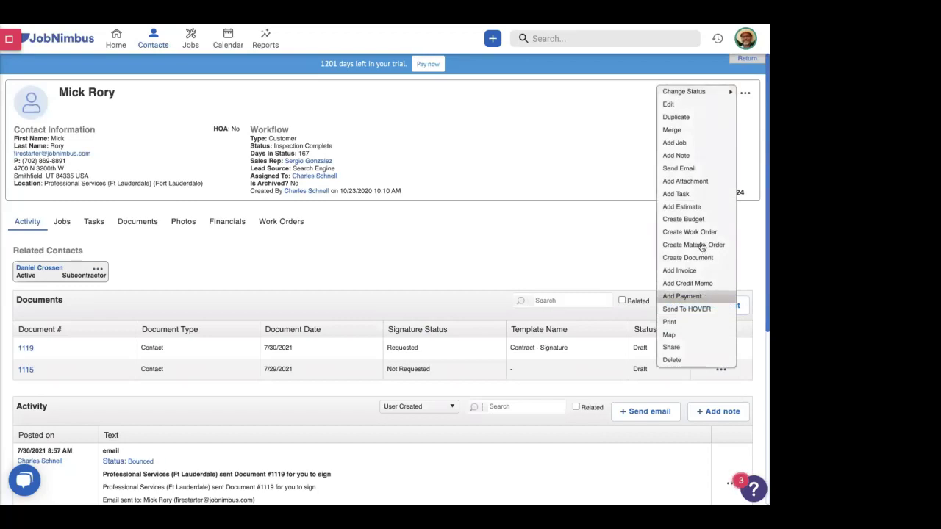
left_click(593, 258)
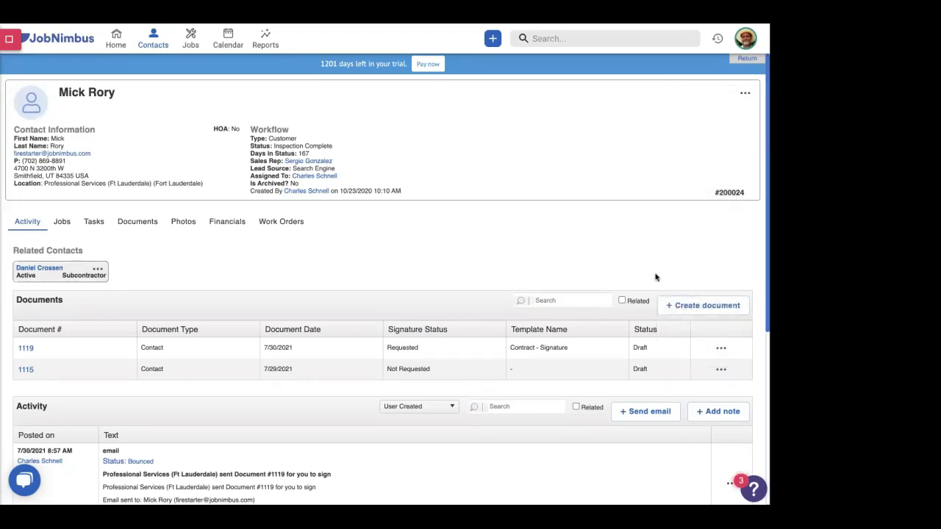
left_click(686, 306)
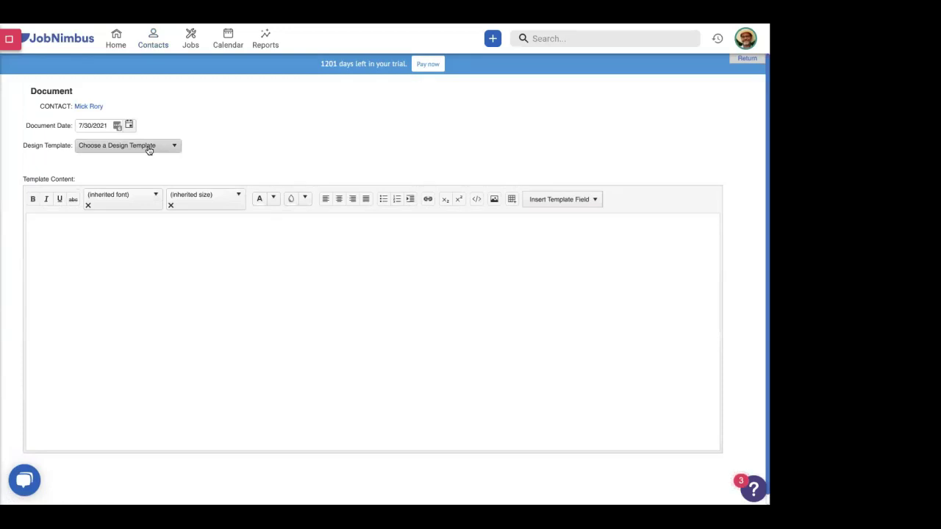
left_click(149, 147)
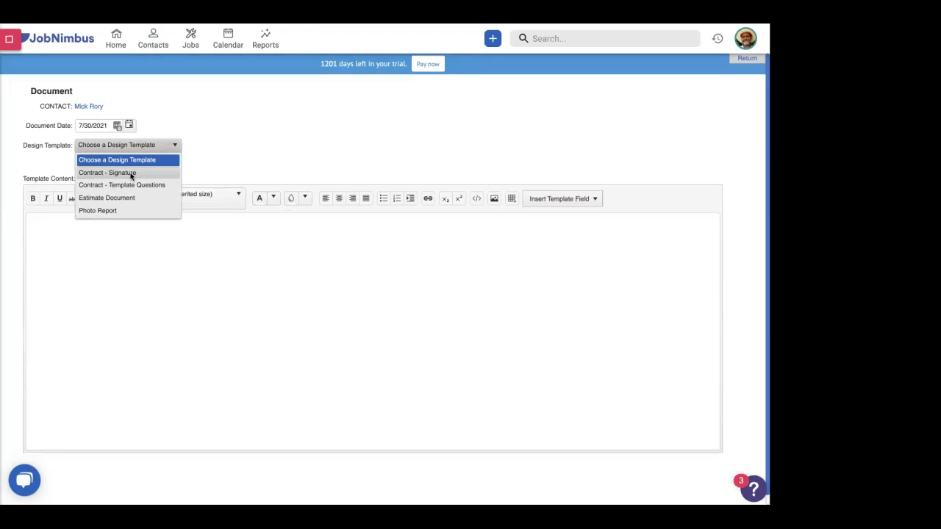
left_click(130, 174)
scroll(242, 177, "down", 2)
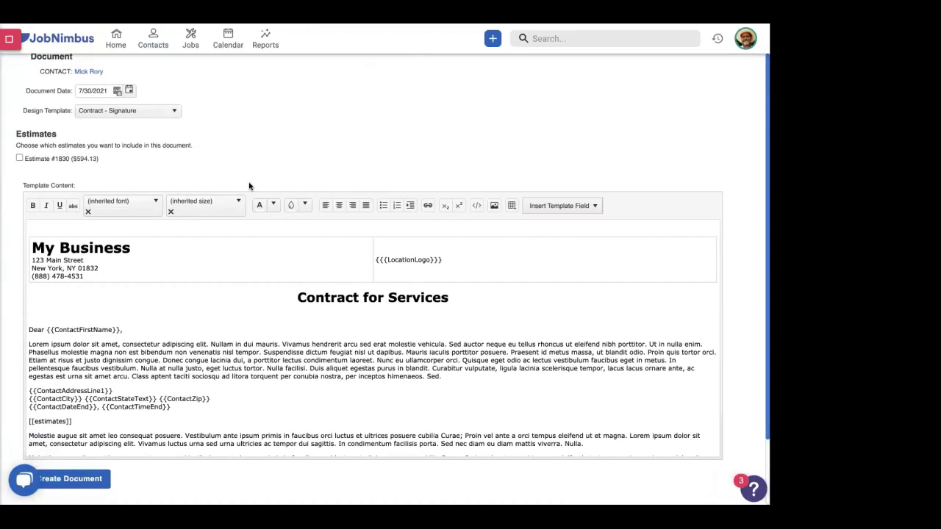
scroll(249, 186, "down", 1)
scroll(252, 235, "down", 4)
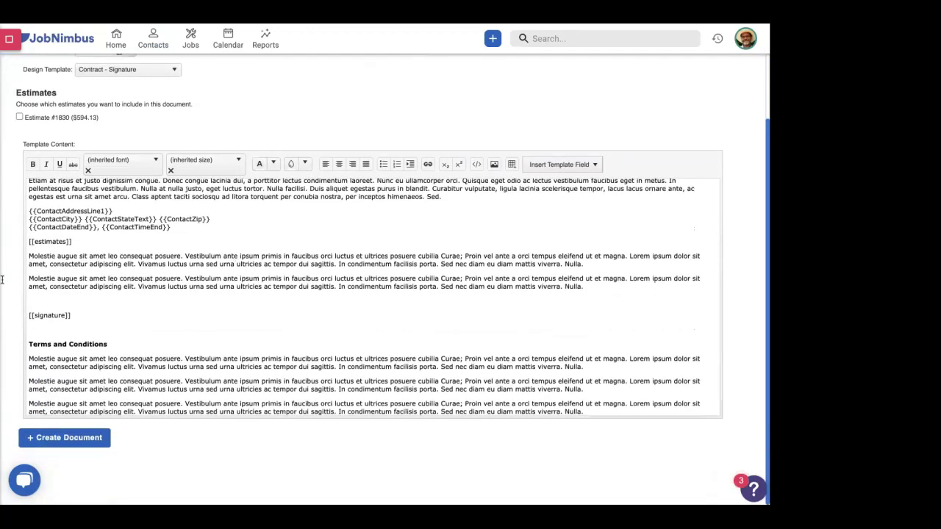
scroll(72, 317, "up", 2)
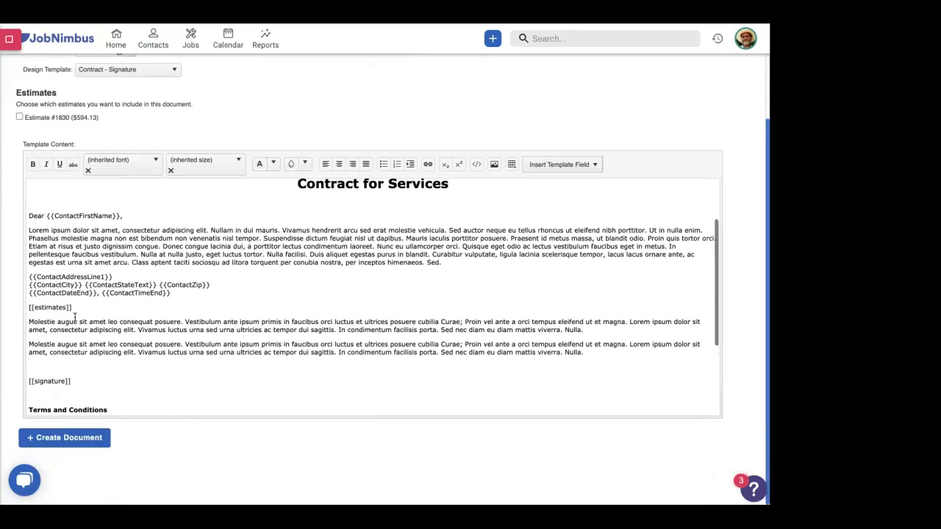
scroll(74, 317, "down", 2)
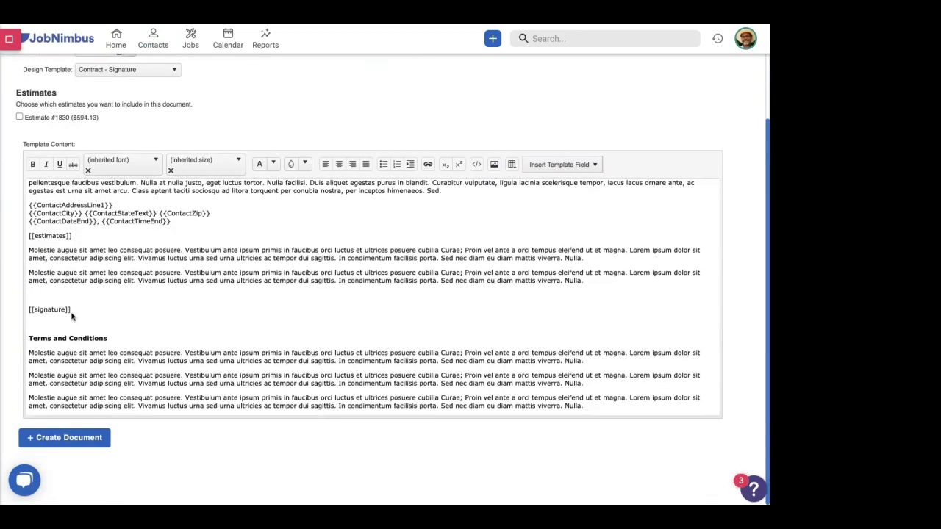
scroll(88, 335, "down", 2)
scroll(154, 353, "up", 6)
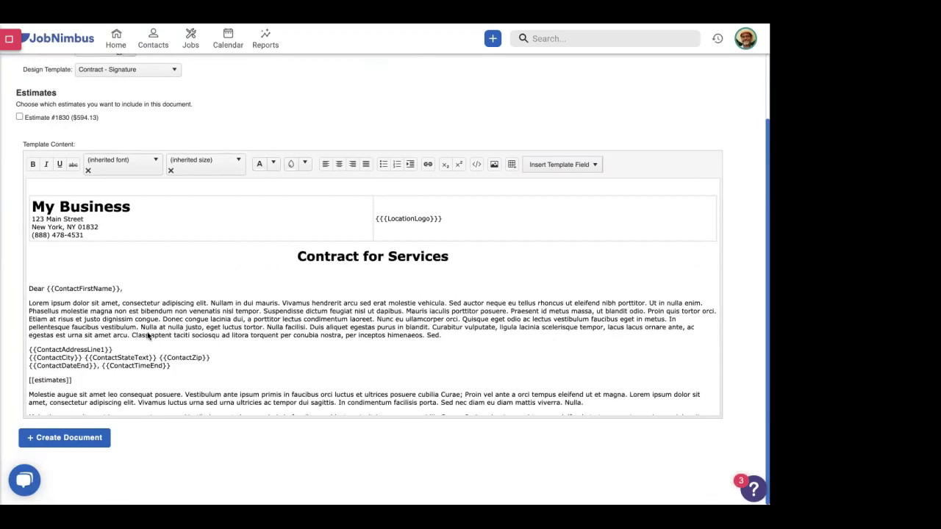
scroll(148, 333, "up", 1)
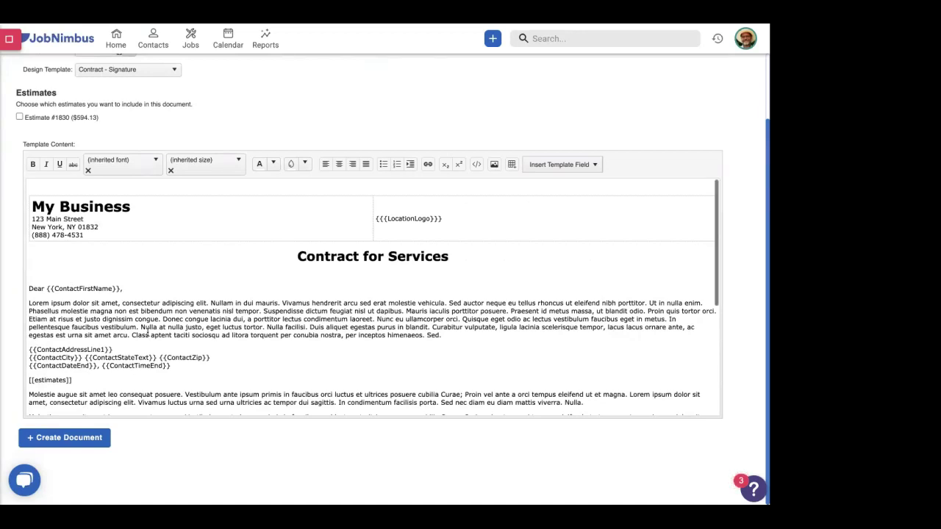
scroll(148, 332, "down", 5)
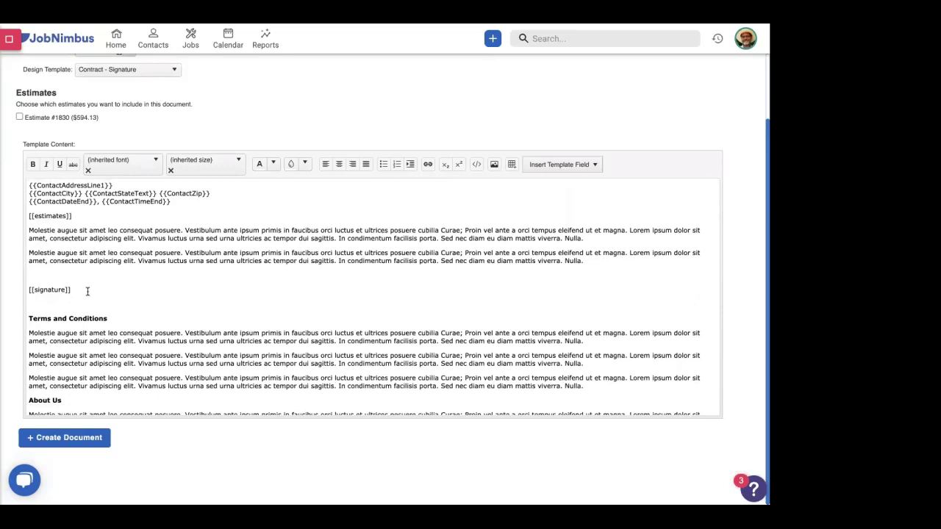
scroll(86, 292, "down", 1)
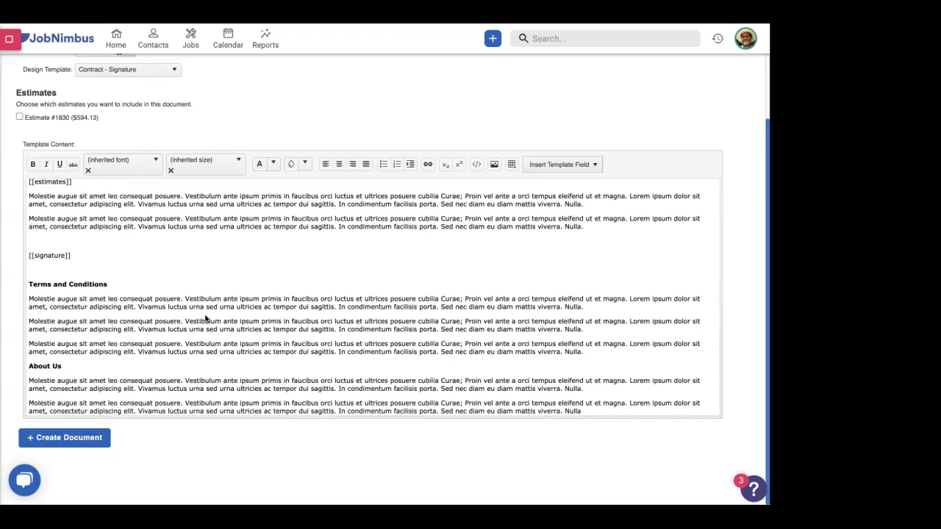
scroll(205, 320, "up", 6)
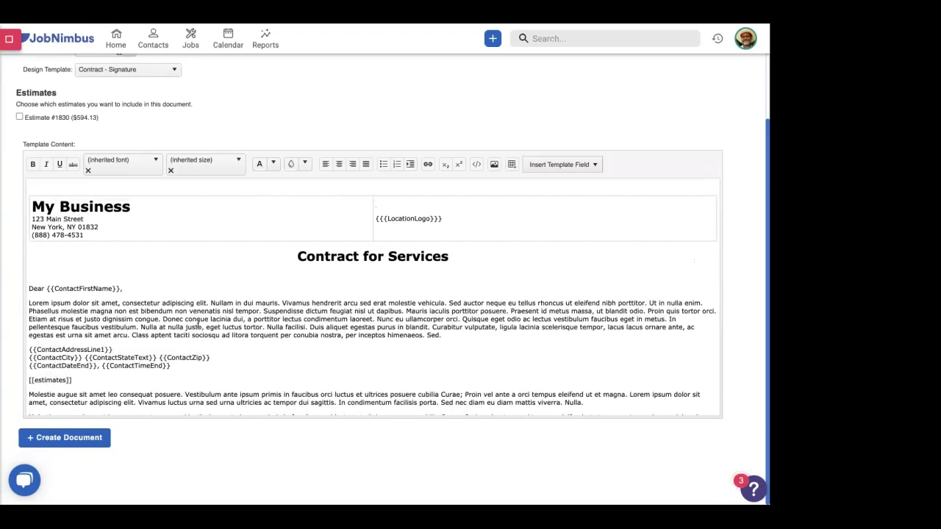
scroll(197, 324, "down", 2)
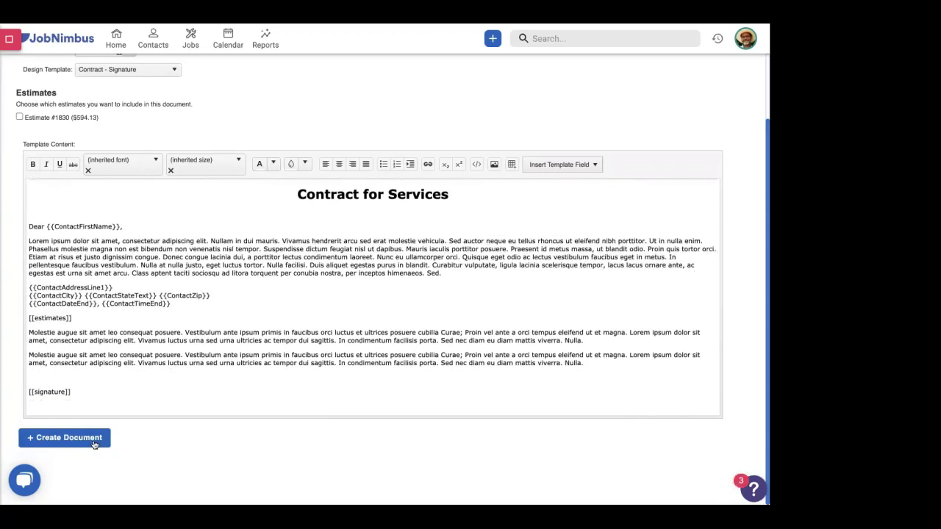
- Generate draft contract document #1120 from the template and check its signature area
left_click(68, 438)
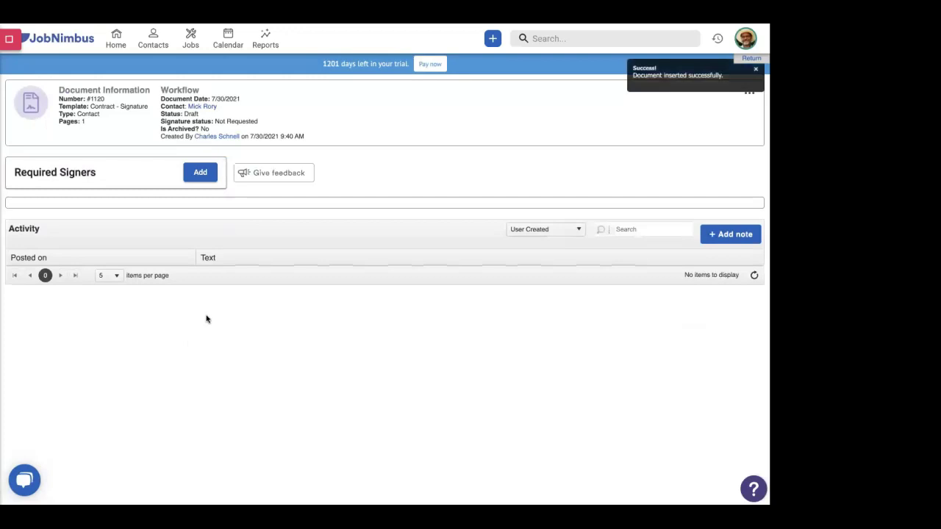
scroll(203, 321, "down", 3)
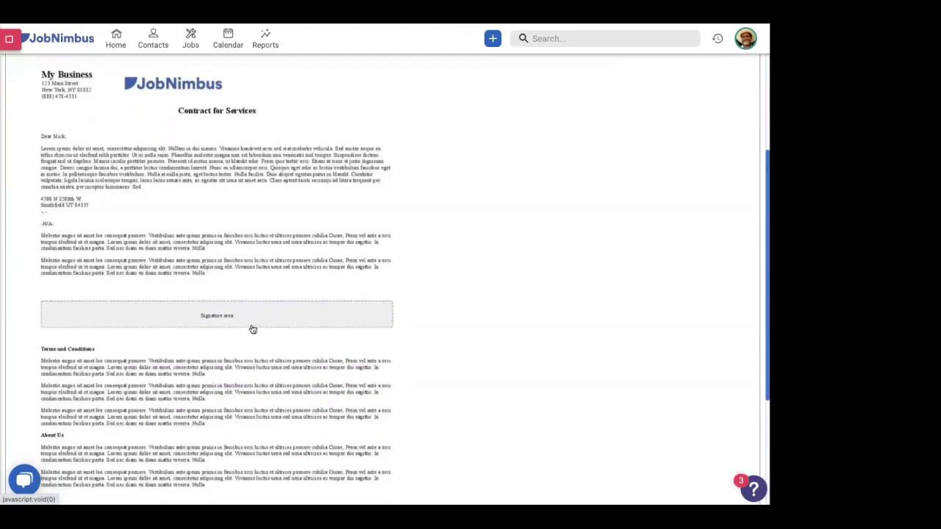
scroll(254, 331, "up", 3)
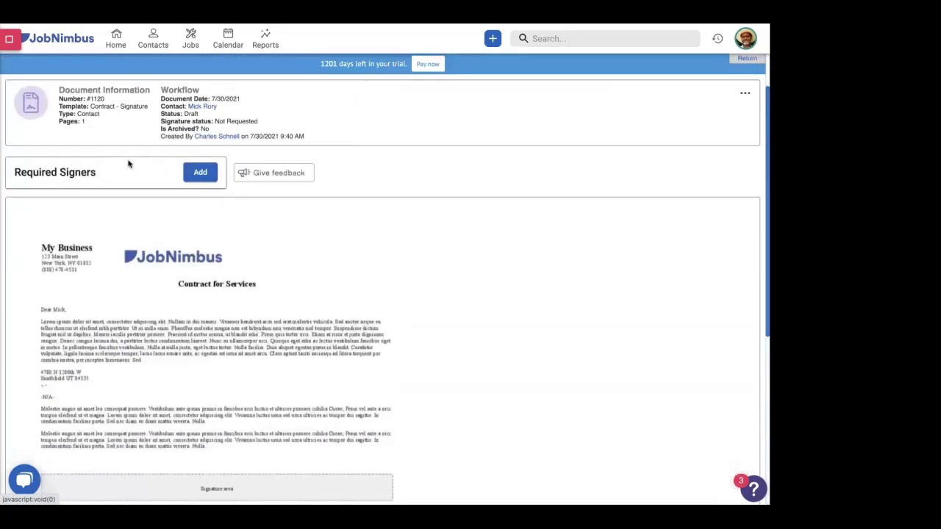
- Add the primary contact, second related contact, sales rep and document creator as required signers
left_click(200, 175)
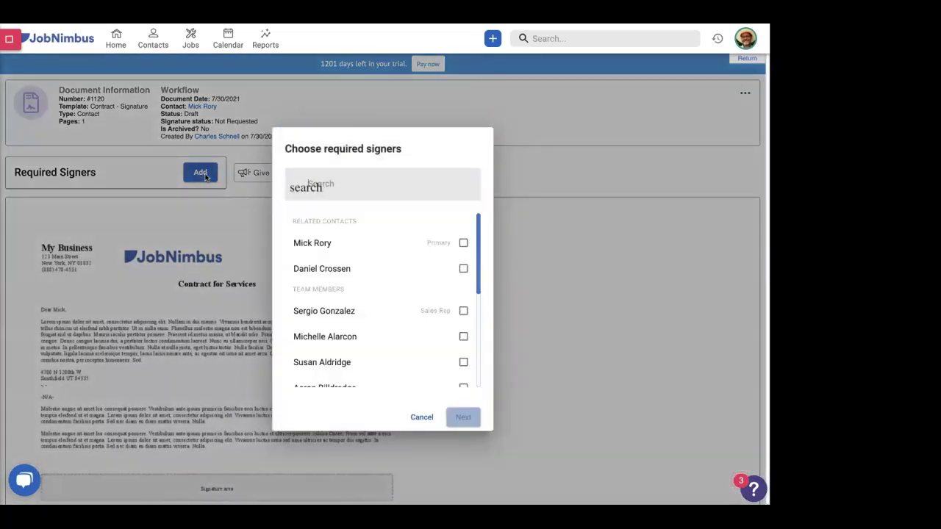
left_click(463, 241)
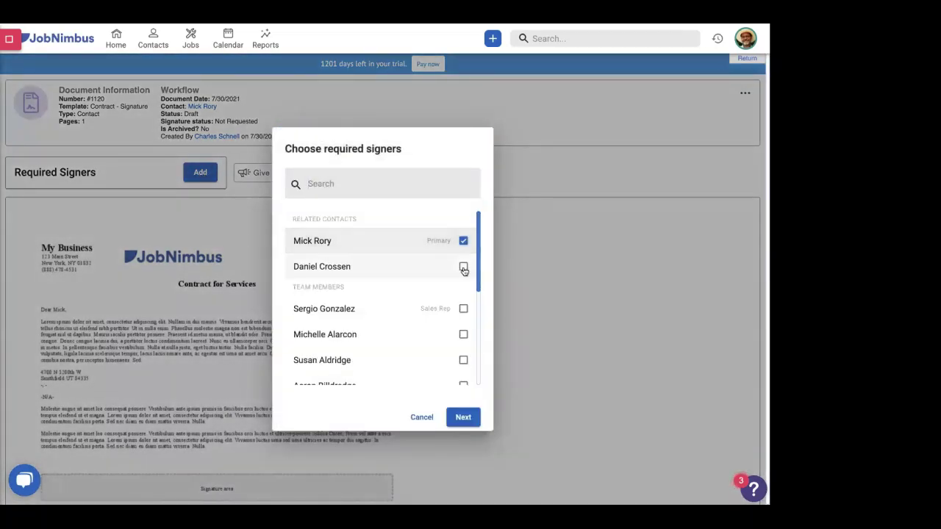
left_click(463, 267)
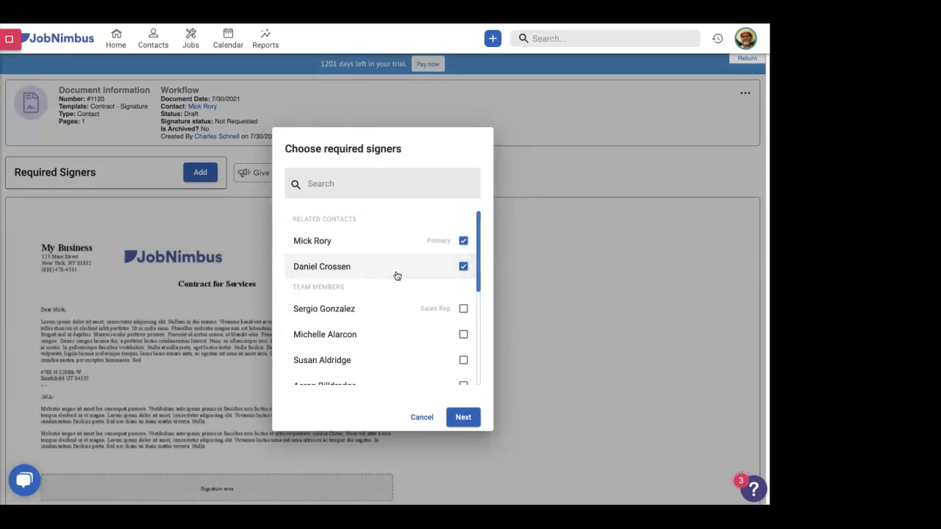
scroll(413, 277, "down", 2)
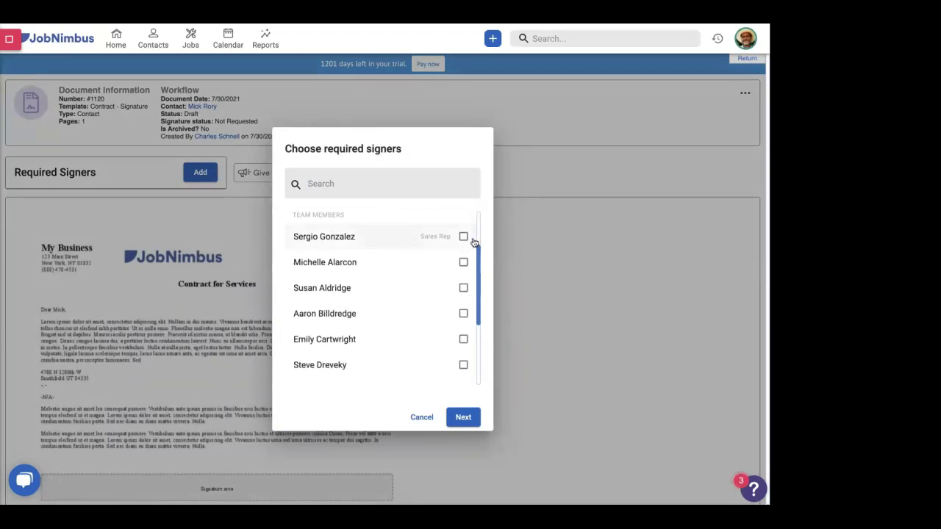
left_click(463, 236)
scroll(436, 276, "down", 3)
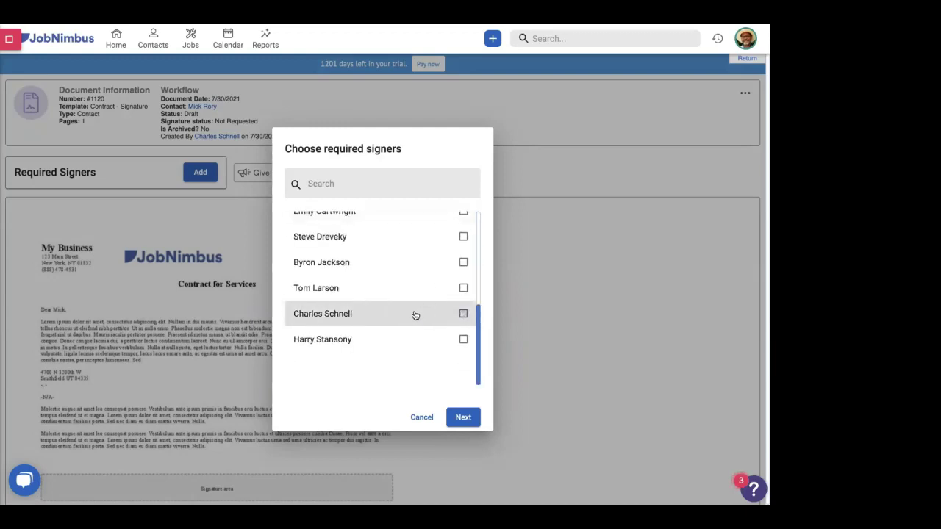
left_click(413, 314)
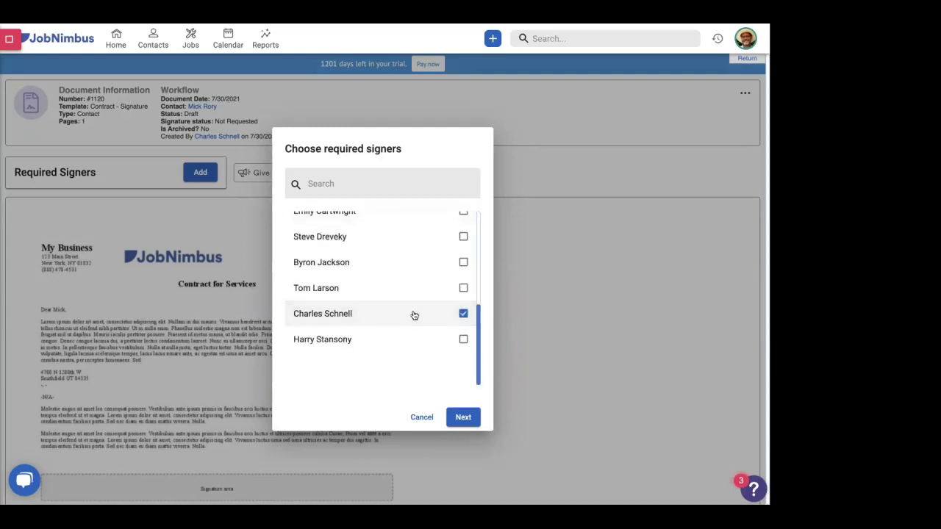
scroll(414, 315, "up", 5)
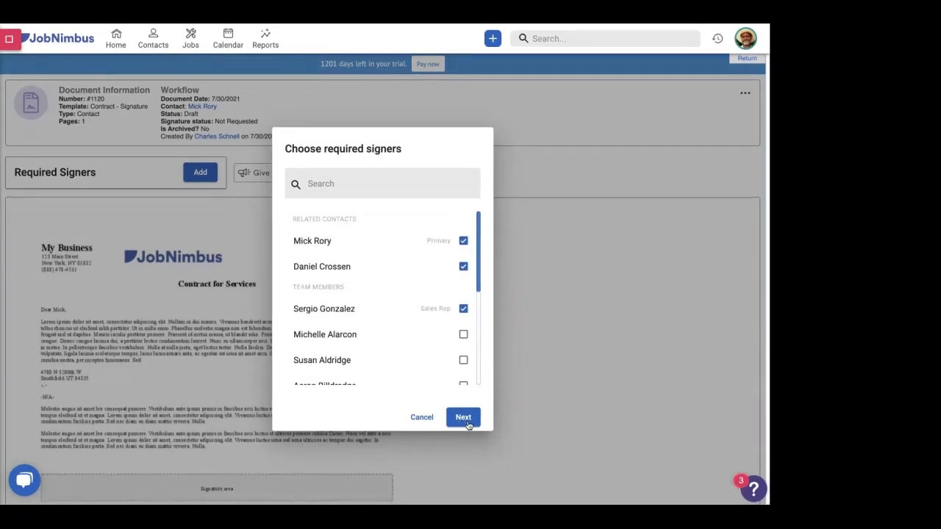
left_click(465, 419)
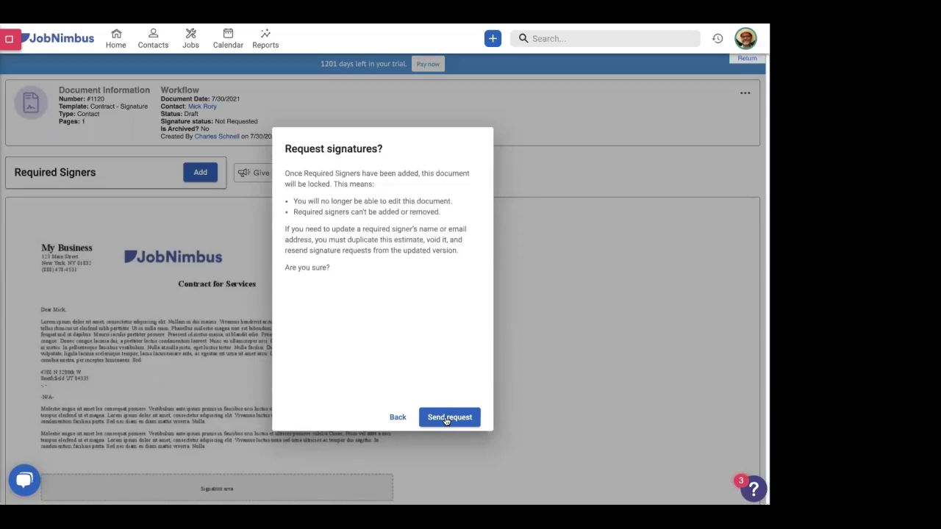
- Send the signature requests for document #1120 to the four required signers
left_click(445, 419)
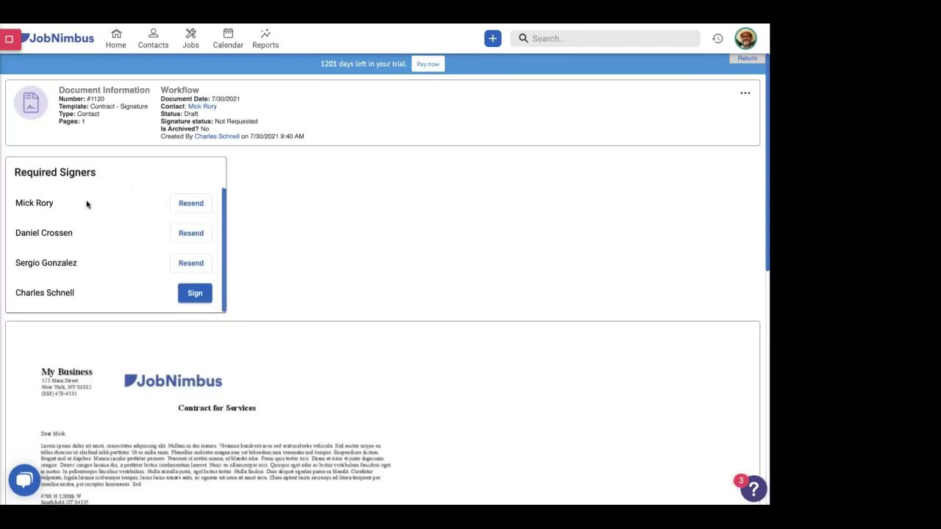
scroll(86, 204, "down", 1)
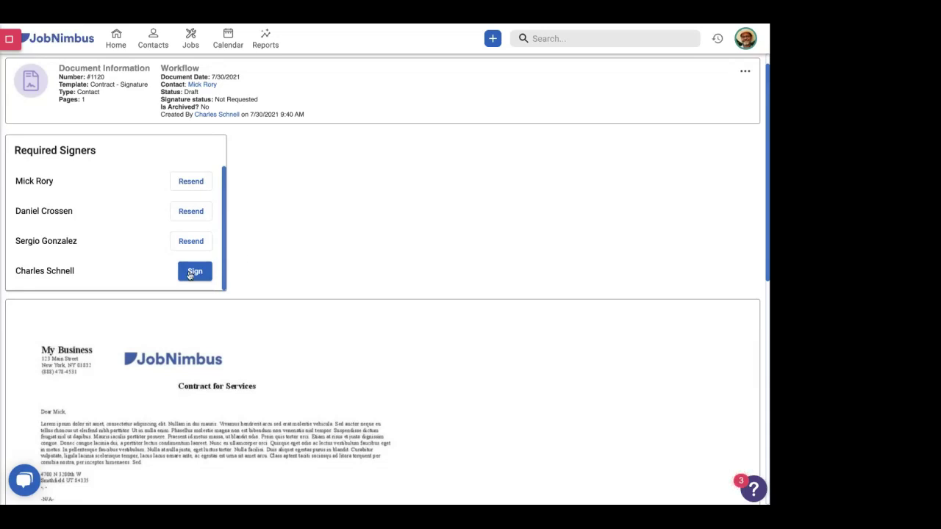
- Sign the contract as its creator, agreeing to the e-signature terms
left_click(193, 272)
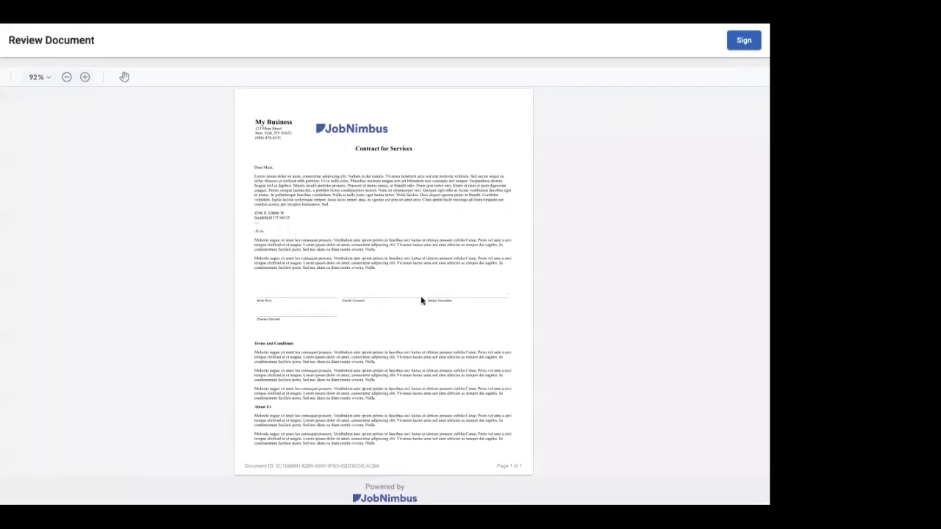
left_click(736, 44)
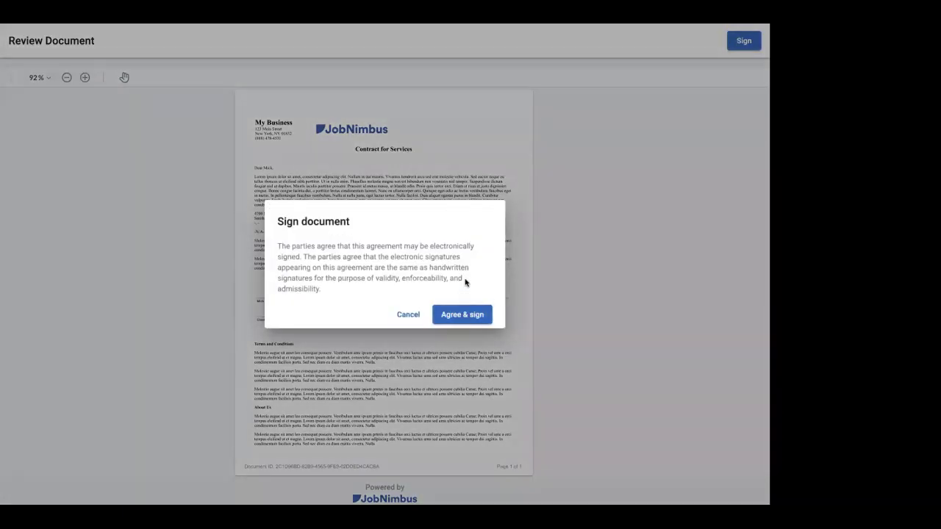
left_click(450, 322)
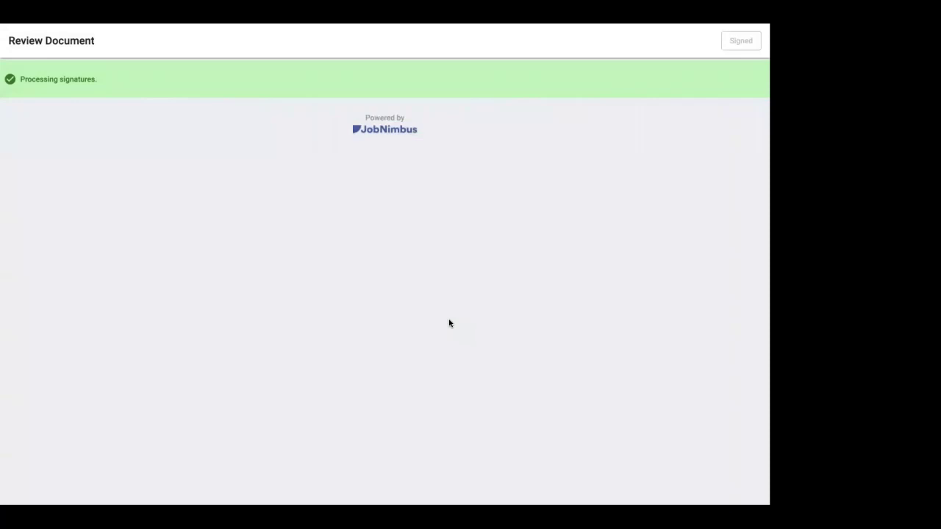
mouse_move(153, 26)
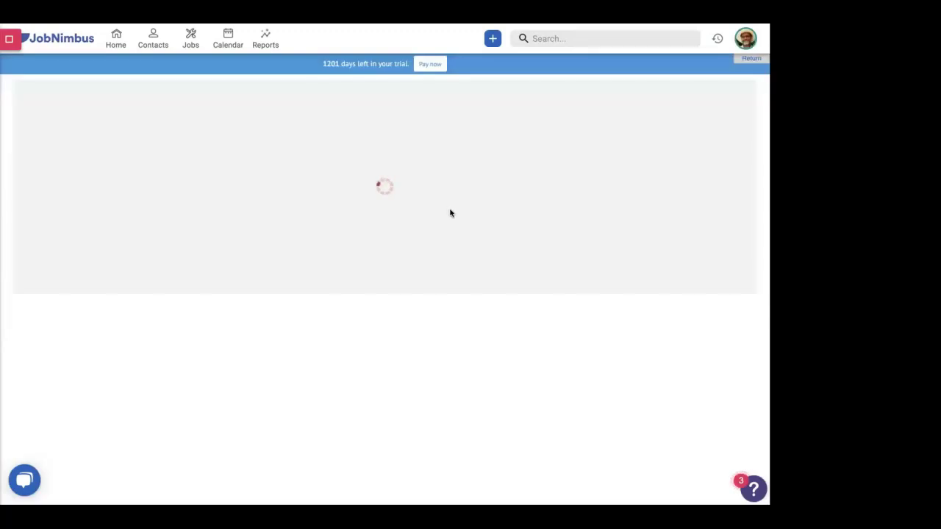
- Scroll through document #1120 to confirm the creator's signature and Partially Signed status
scroll(408, 214, "down", 3)
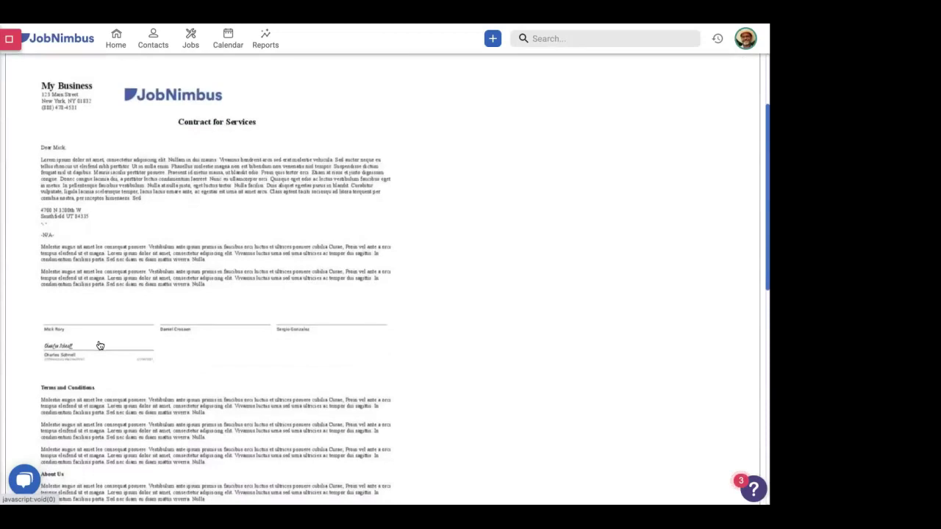
scroll(98, 342, "down", 1)
scroll(93, 305, "up", 3)
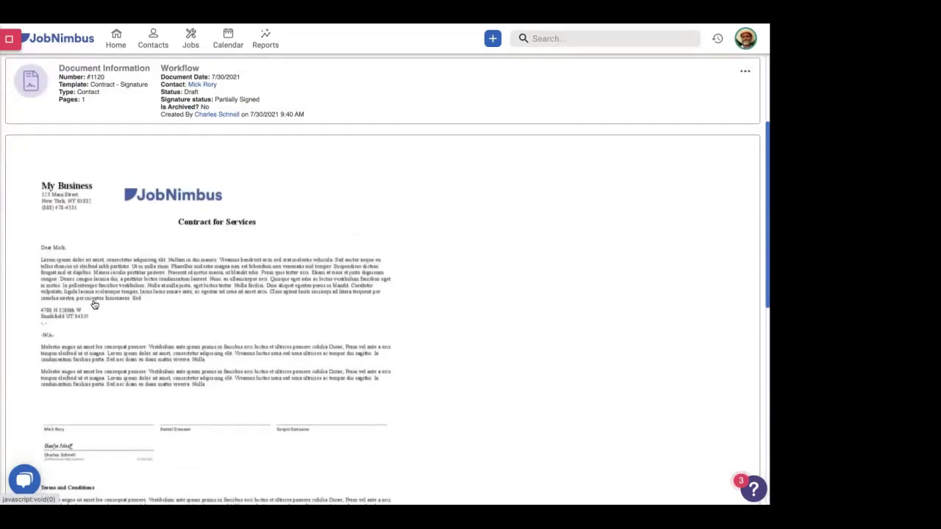
scroll(94, 304, "down", 1)
scroll(95, 305, "down", 1)
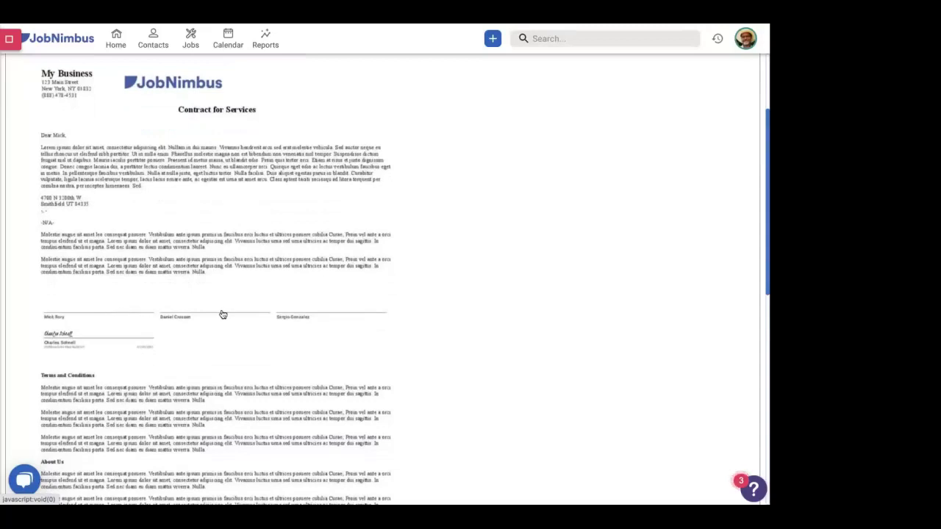
scroll(223, 315, "up", 3)
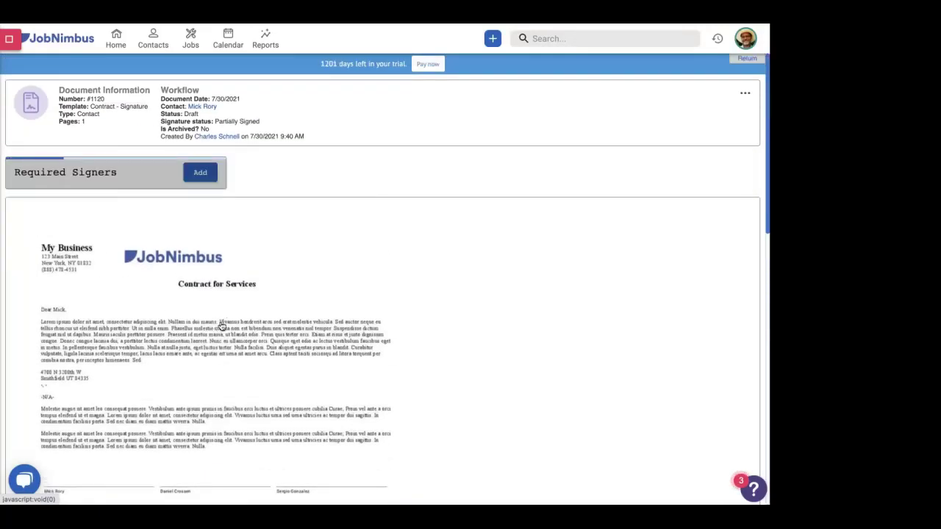